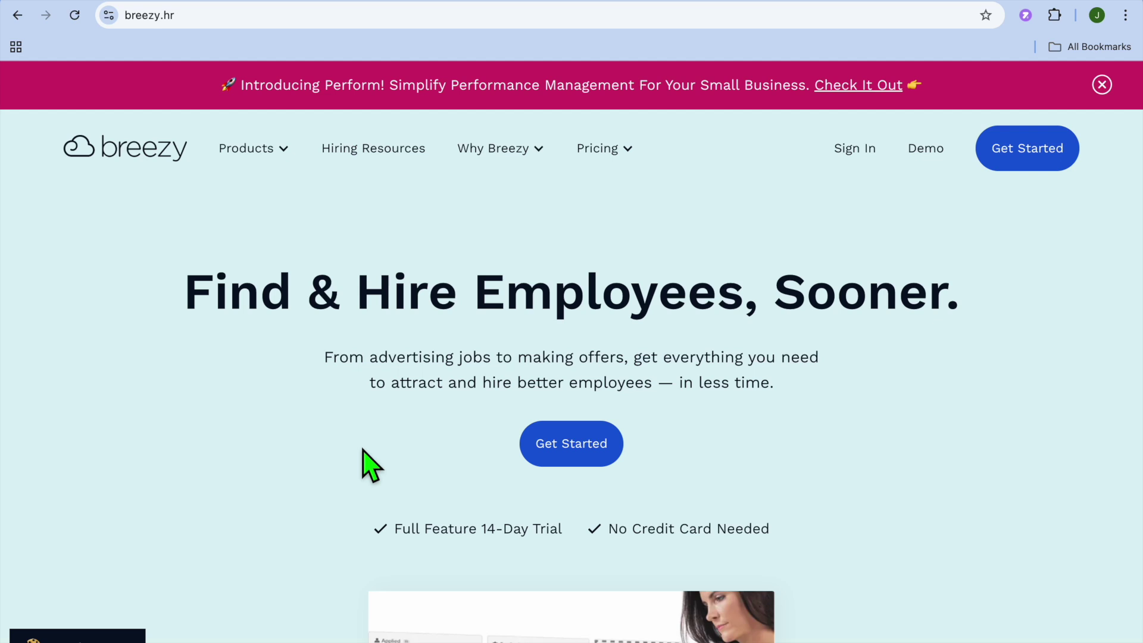
Switch to the logged-in Breezy HR dashboard and open Company Settings from the gear menu
scroll(369, 464, "down", 1)
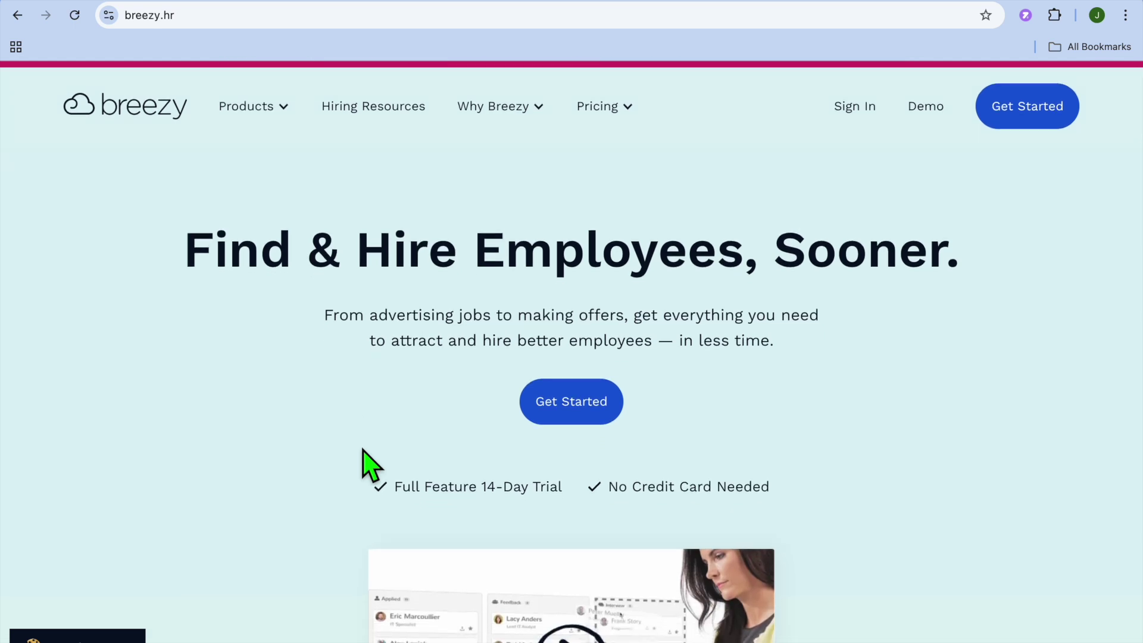
scroll(369, 464, "down", 2)
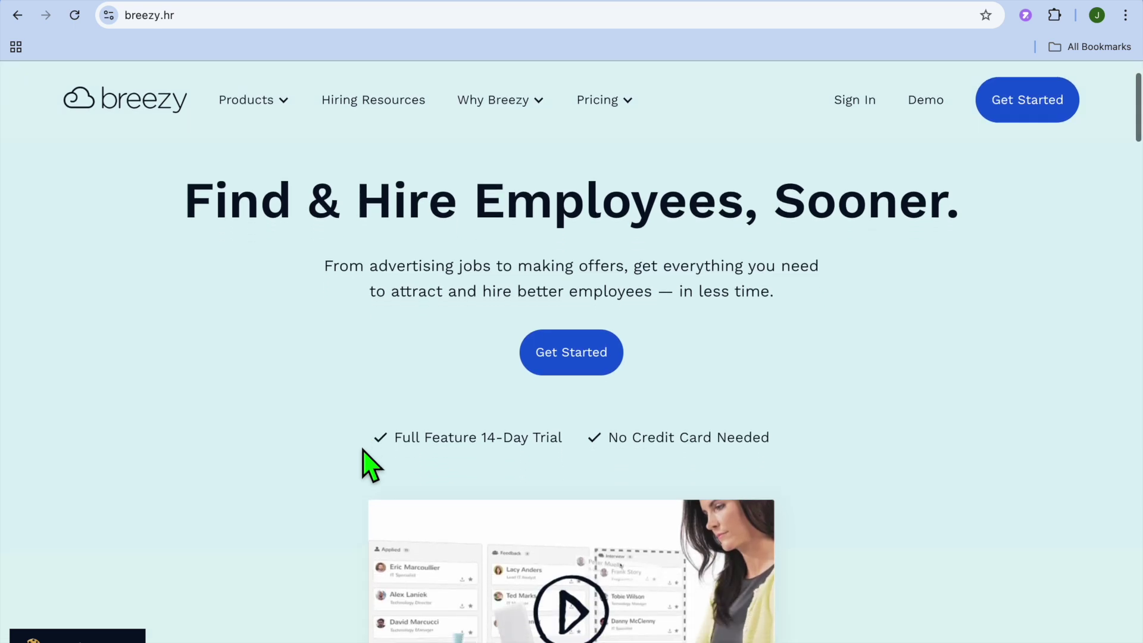
scroll(369, 465, "down", 2)
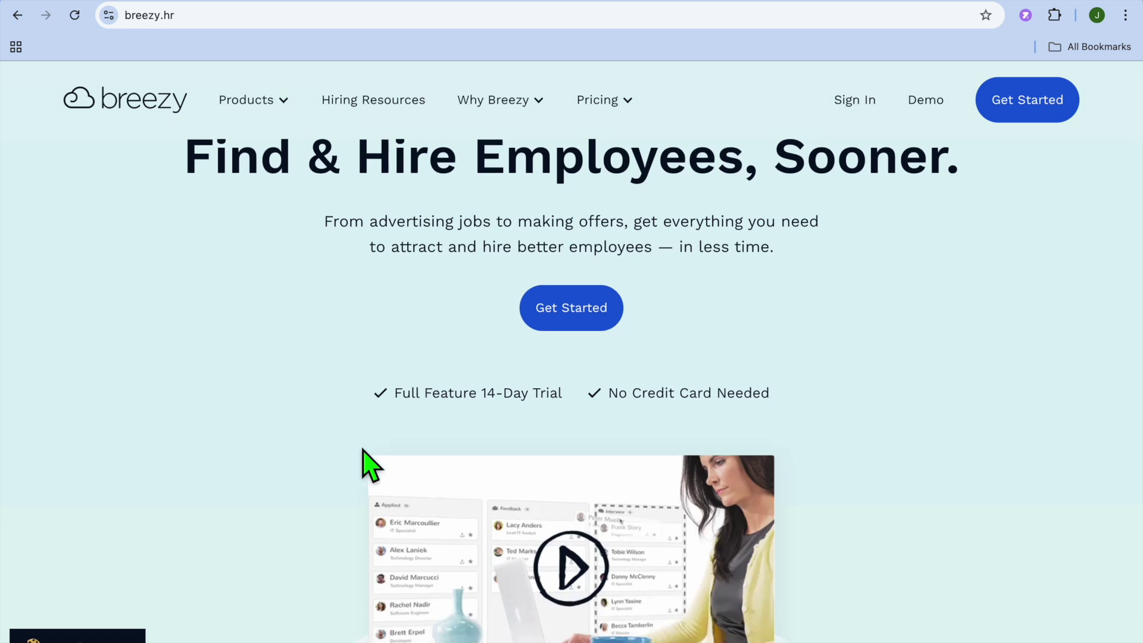
scroll(369, 465, "down", 4)
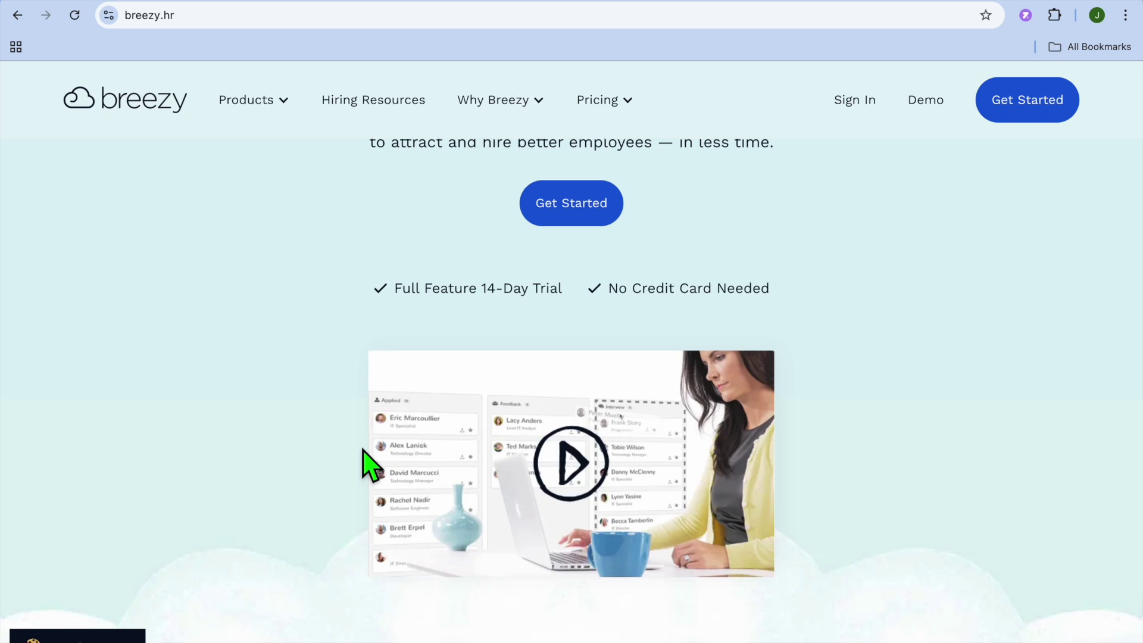
scroll(371, 465, "down", 4)
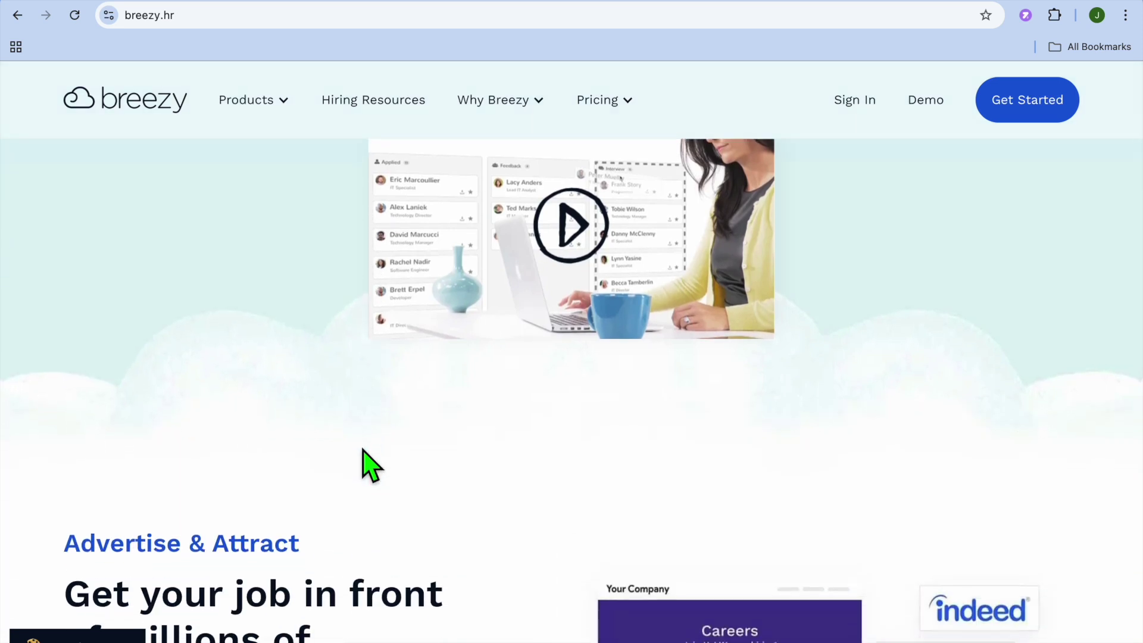
scroll(362, 463, "up", 5)
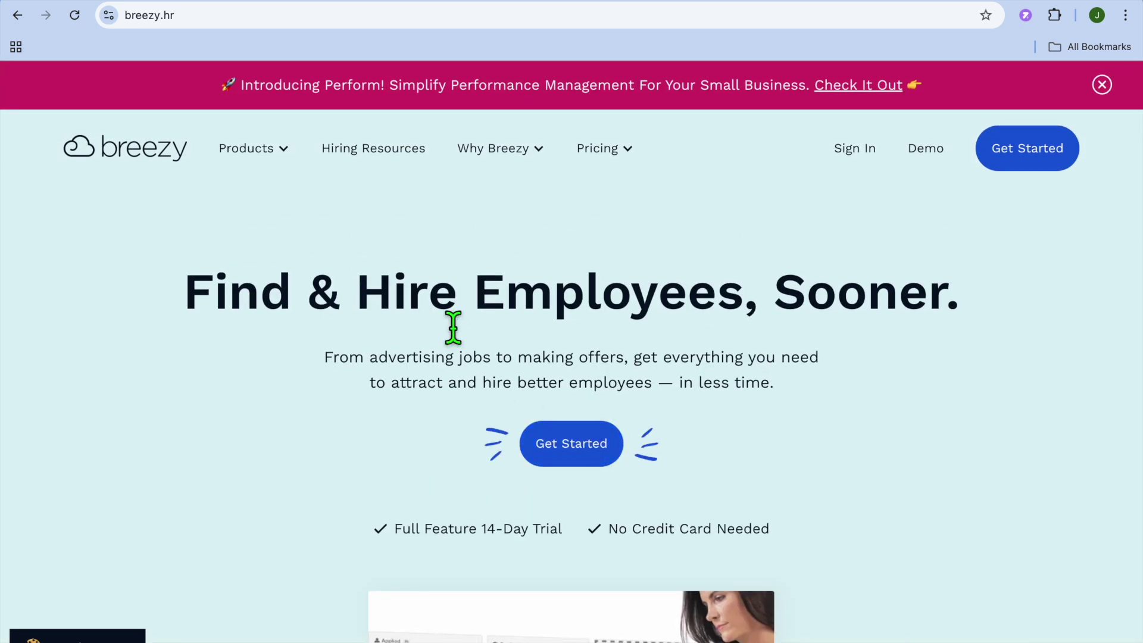
left_click(288, 6)
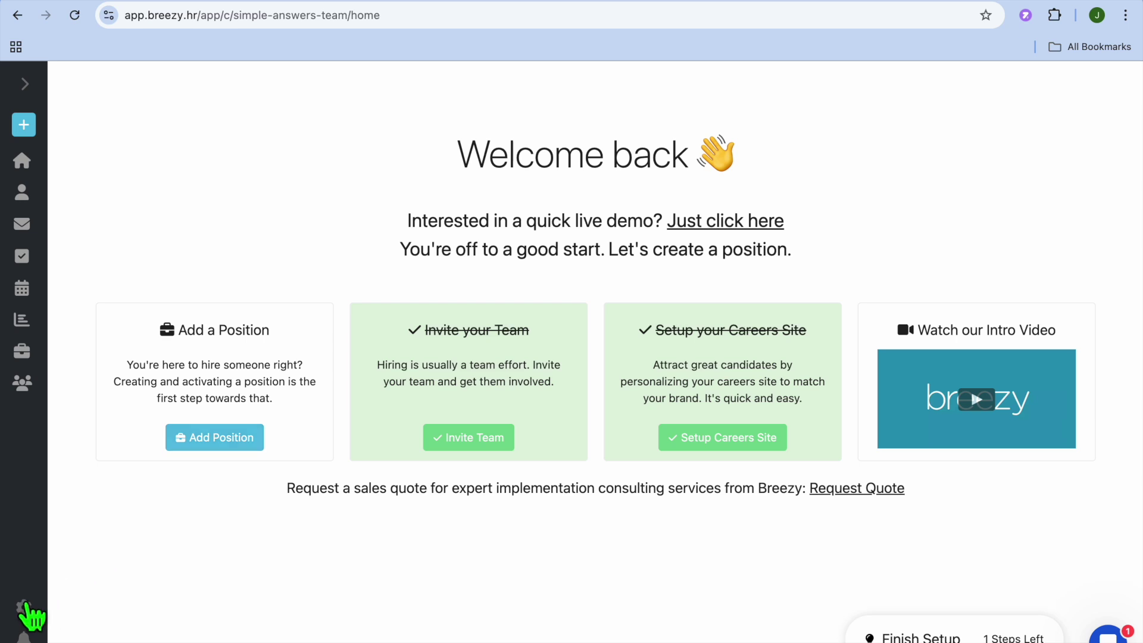
left_click(23, 611)
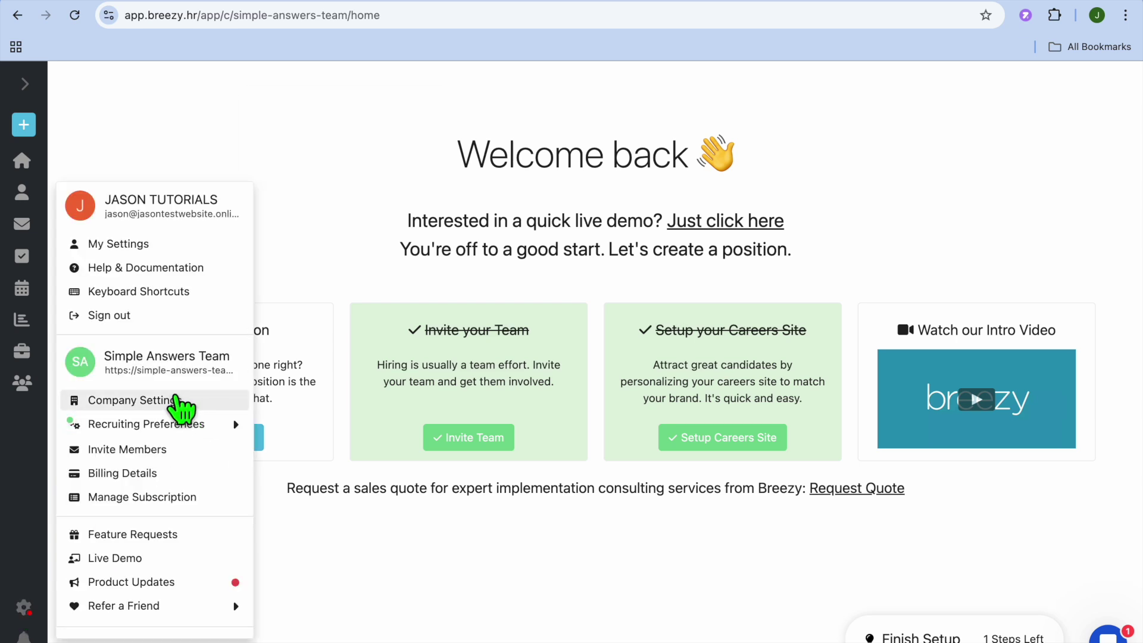
left_click(160, 399)
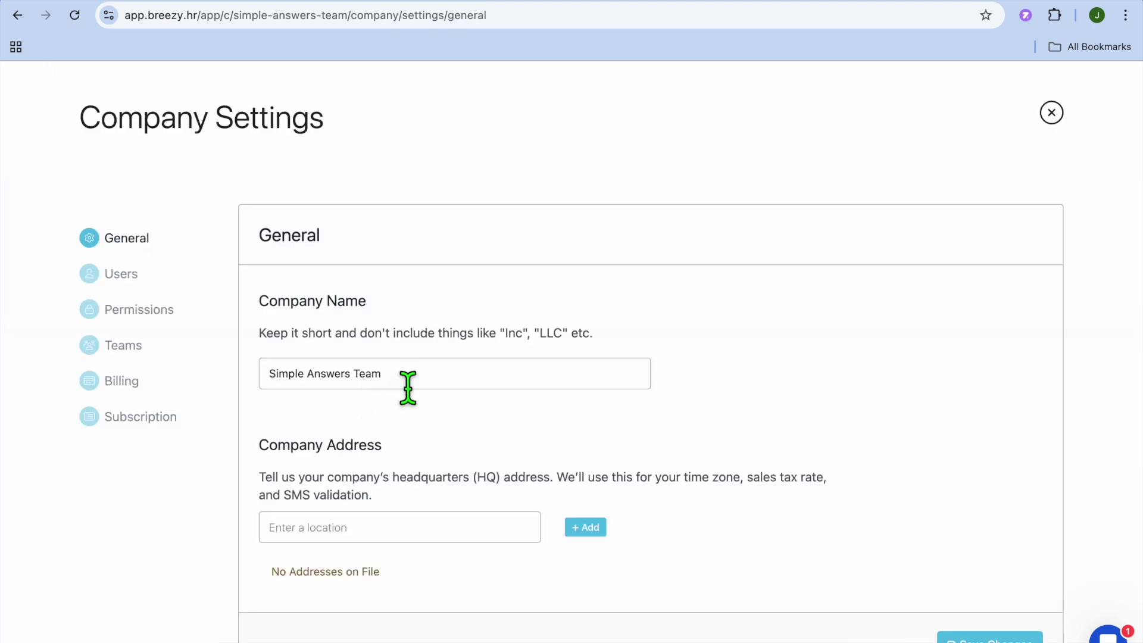
Review the General settings sections, then go to the Users member list
scroll(408, 387, "down", 3)
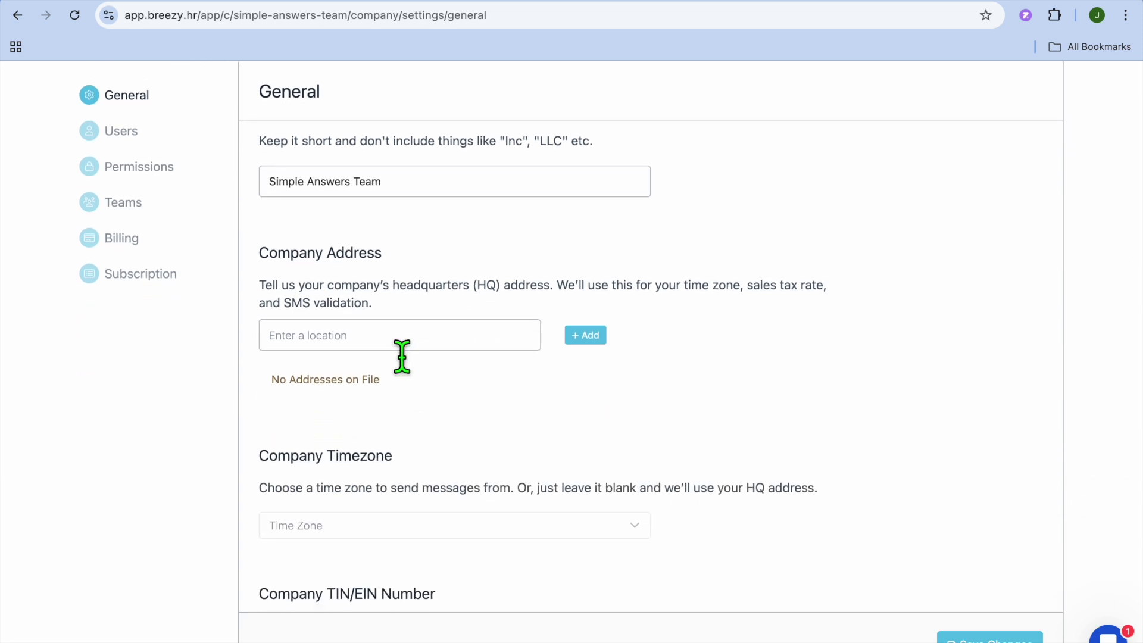
scroll(402, 356, "down", 10)
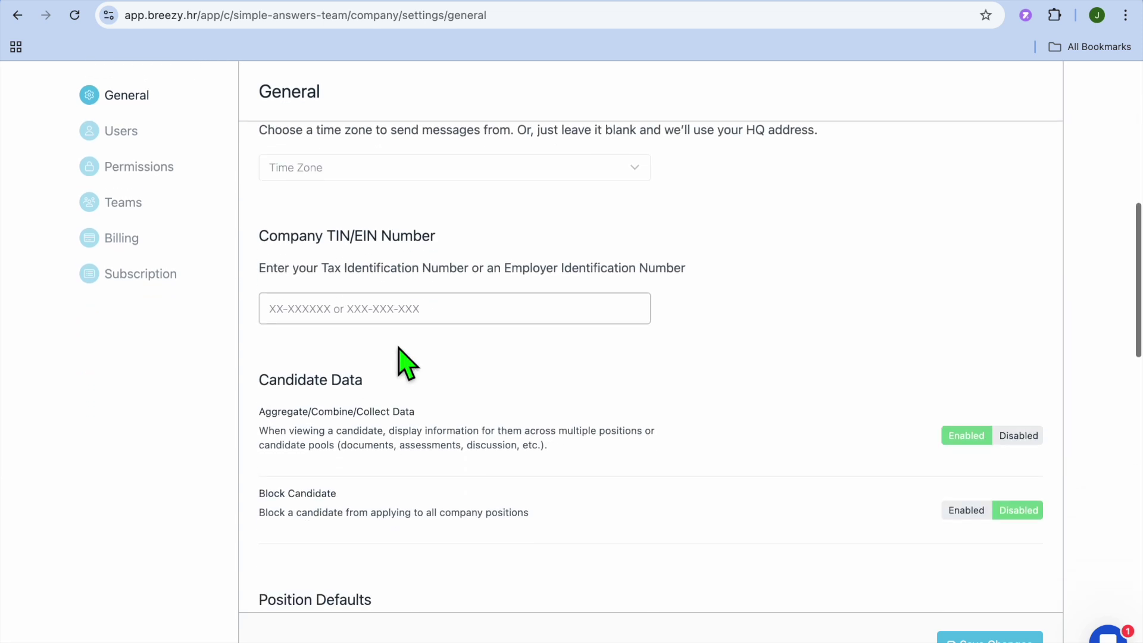
scroll(399, 351, "down", 1)
scroll(399, 358, "up", 1)
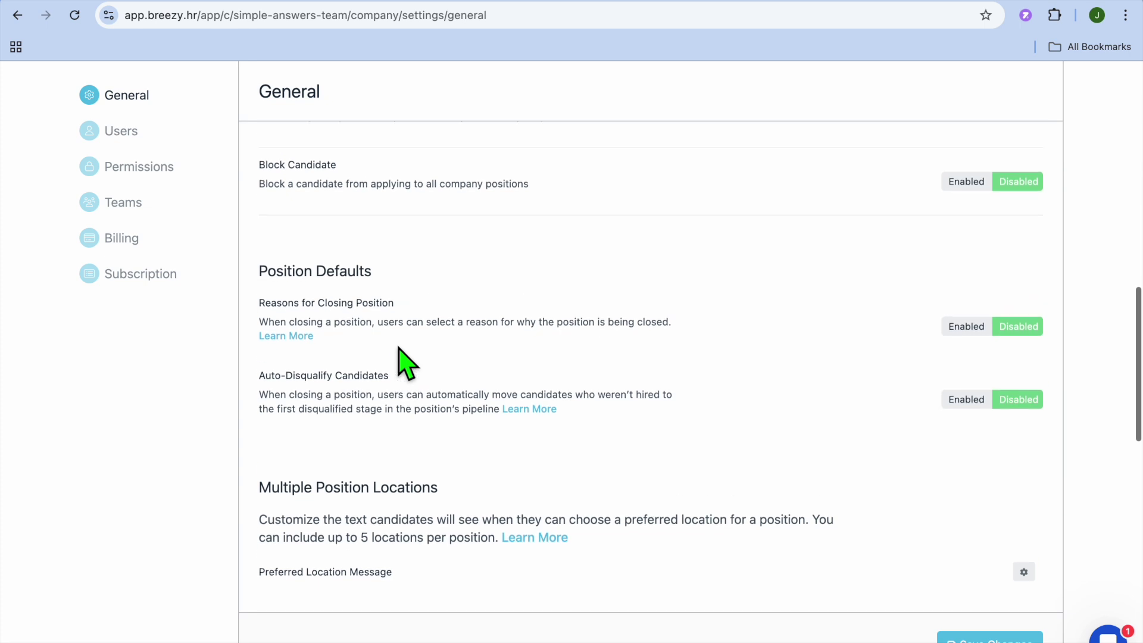
left_click(116, 129)
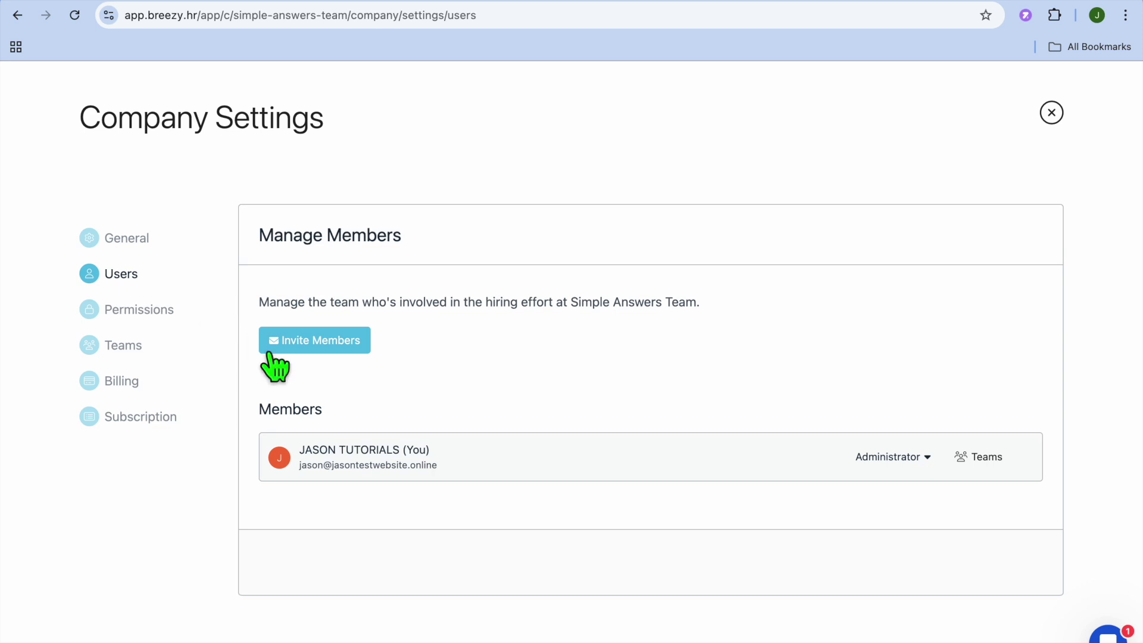
Start a member invitation, cancel it unsent, then view the Permissions settings
left_click(316, 345)
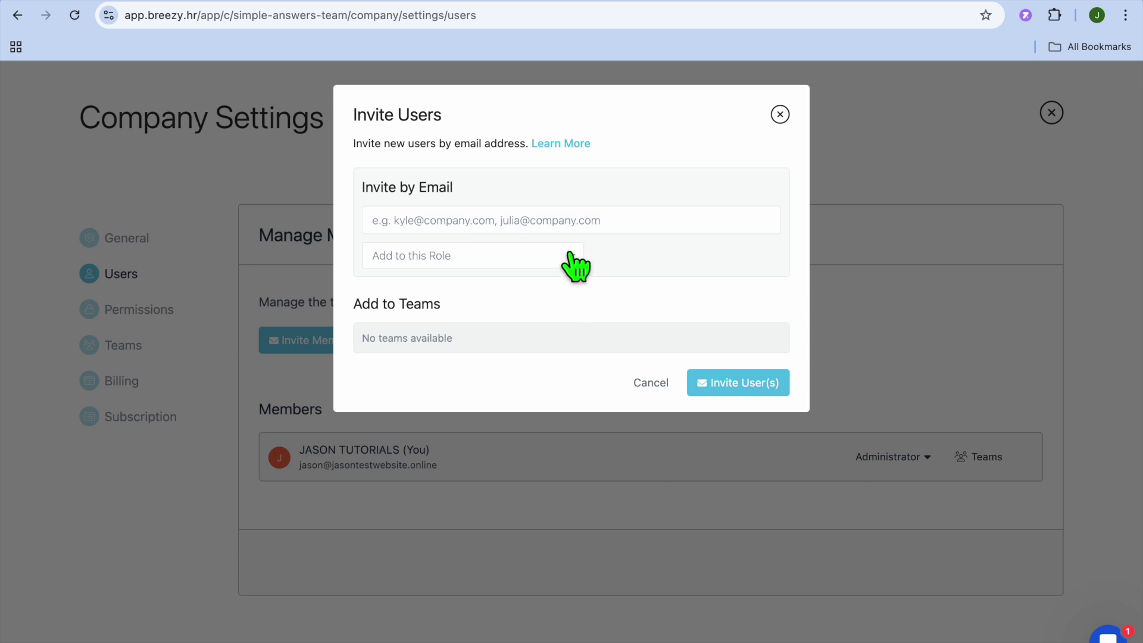
left_click(646, 384)
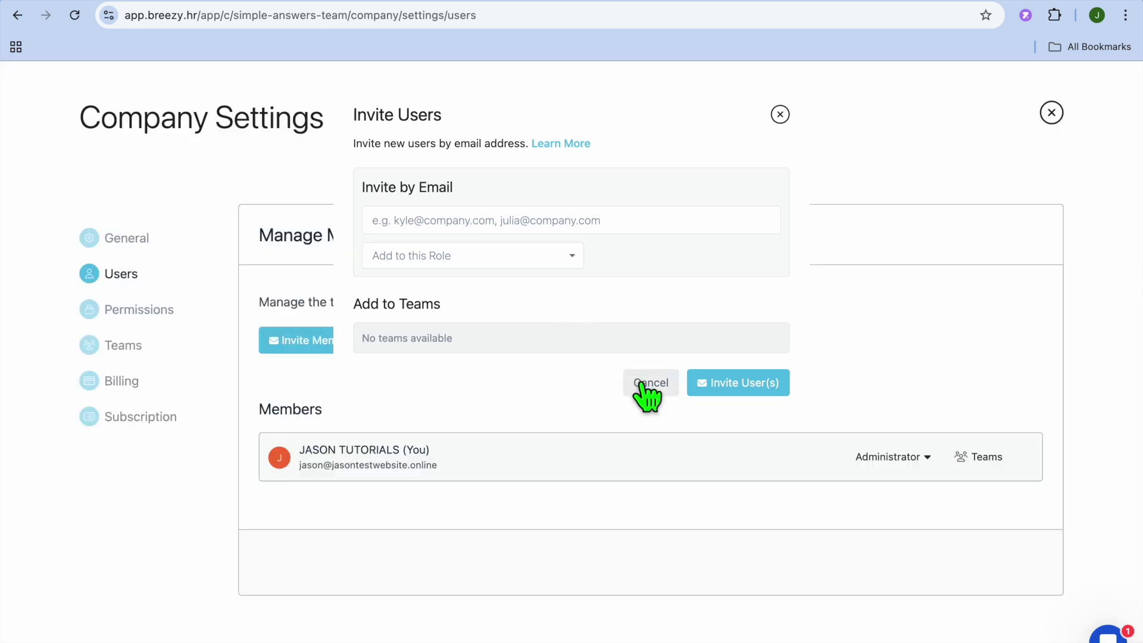
left_click(122, 311)
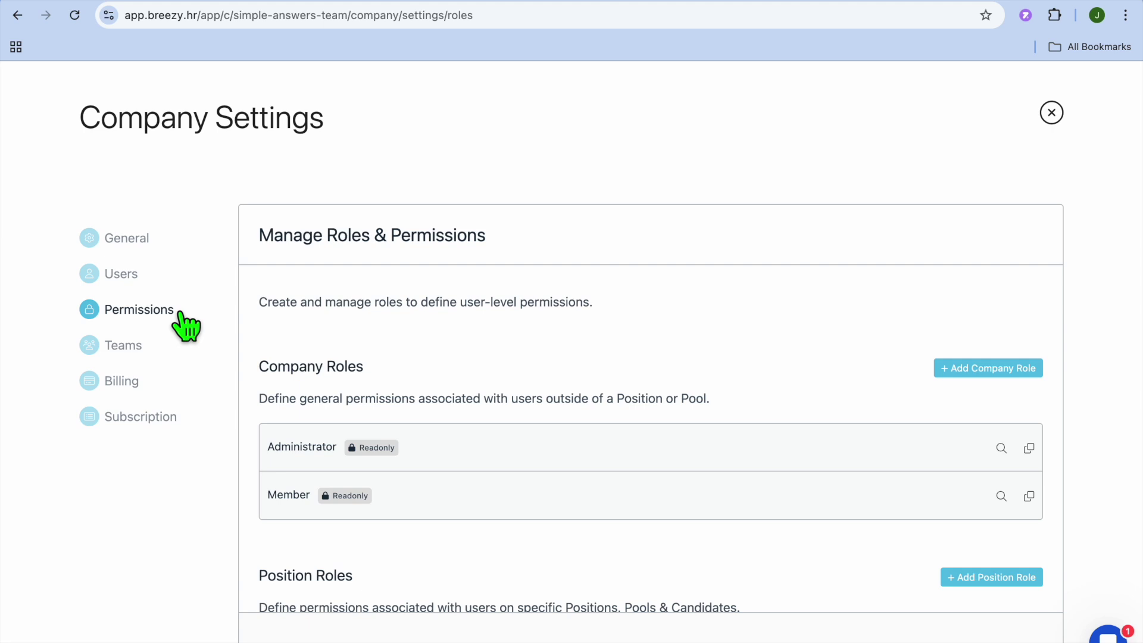
Close Company Settings to return to the Welcome back dashboard
left_click(1052, 113)
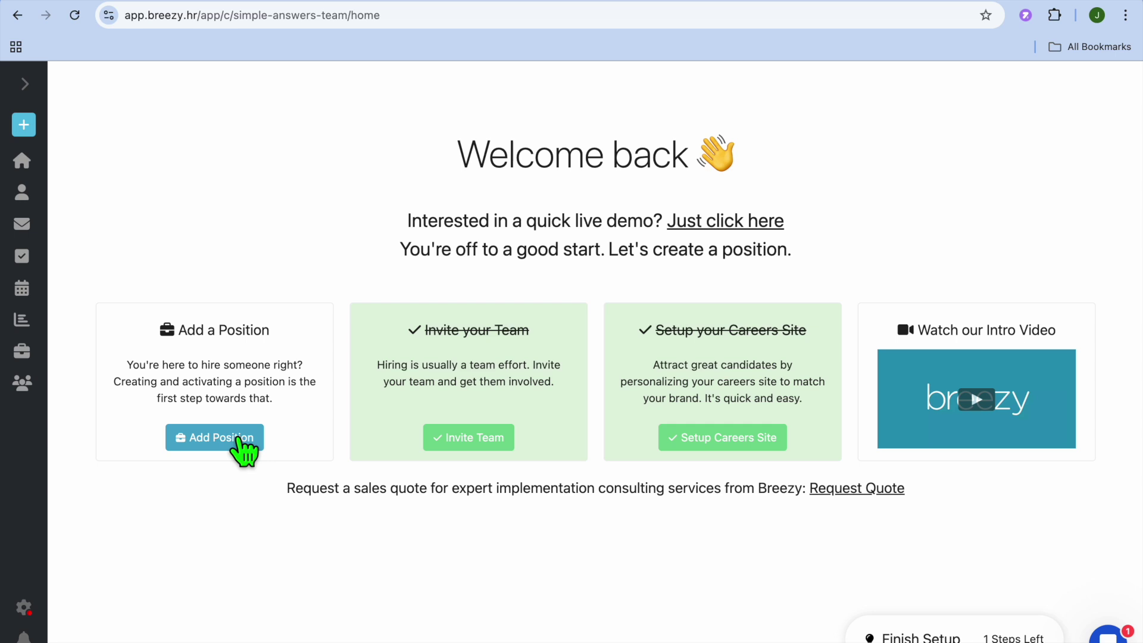
Start a new position, pick United States as the country, and enter the title 'consult'
left_click(241, 441)
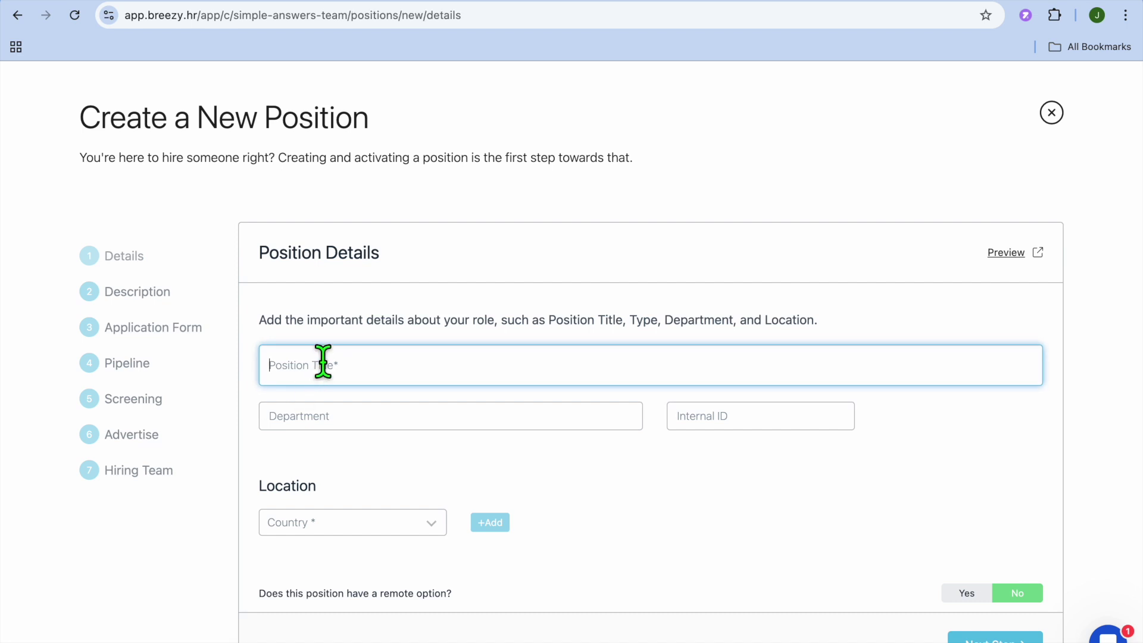
scroll(323, 361, "down", 3)
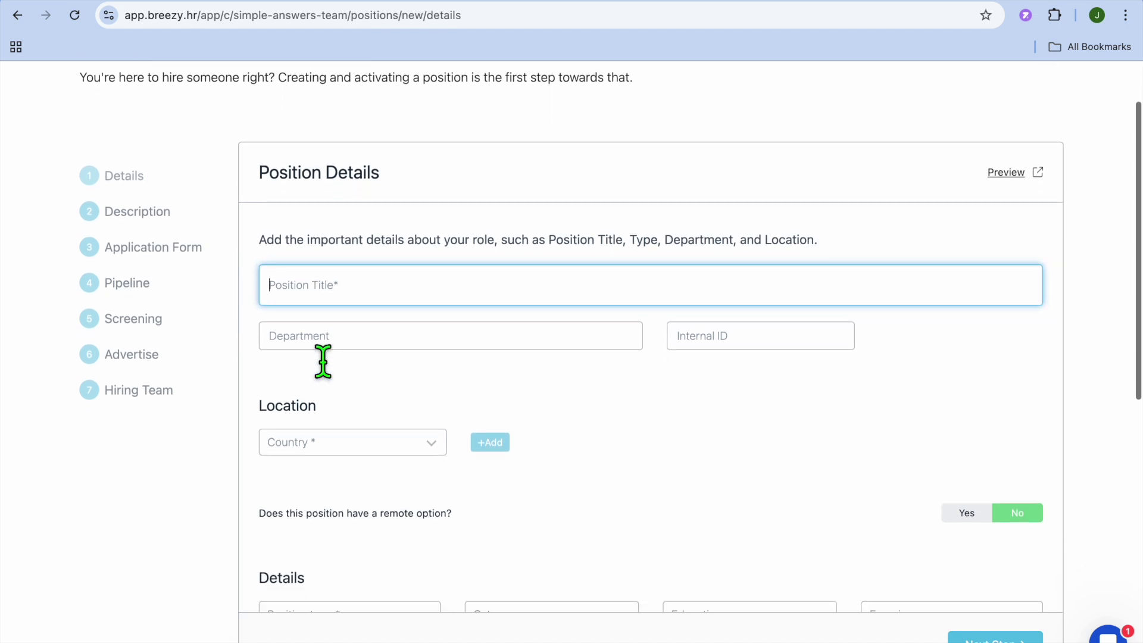
scroll(323, 361, "down", 2)
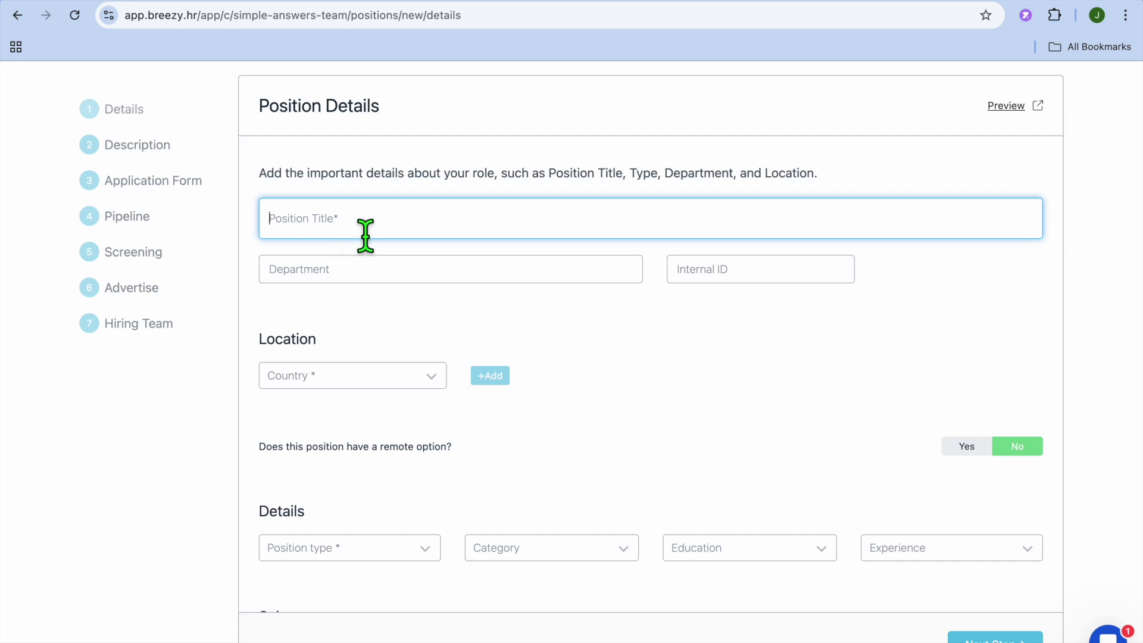
left_click(349, 286)
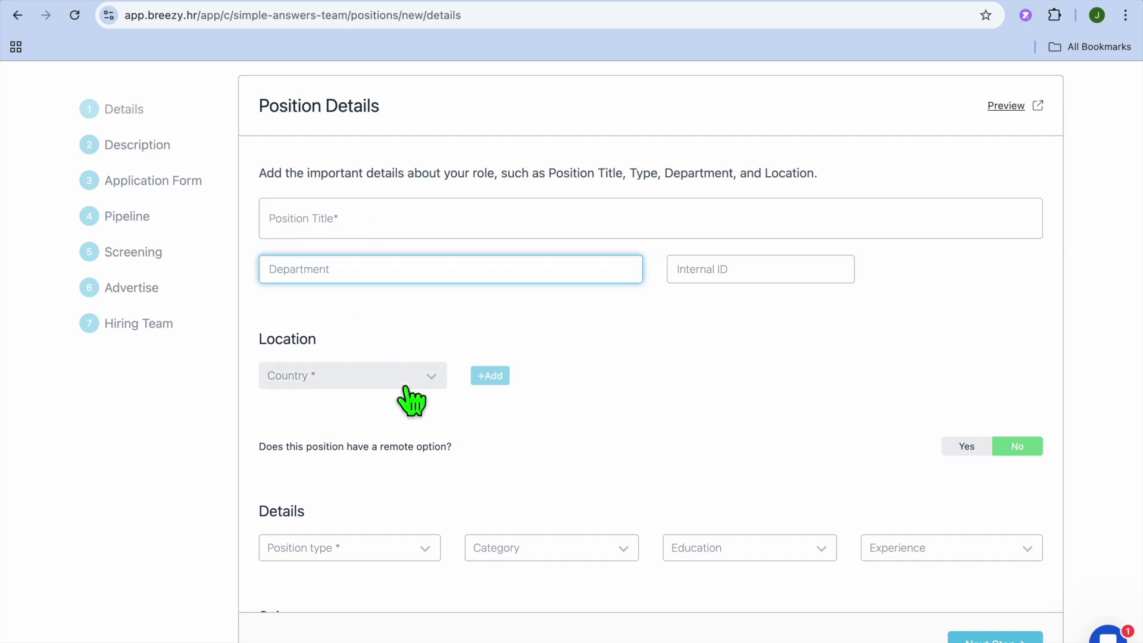
scroll(410, 400, "down", 5)
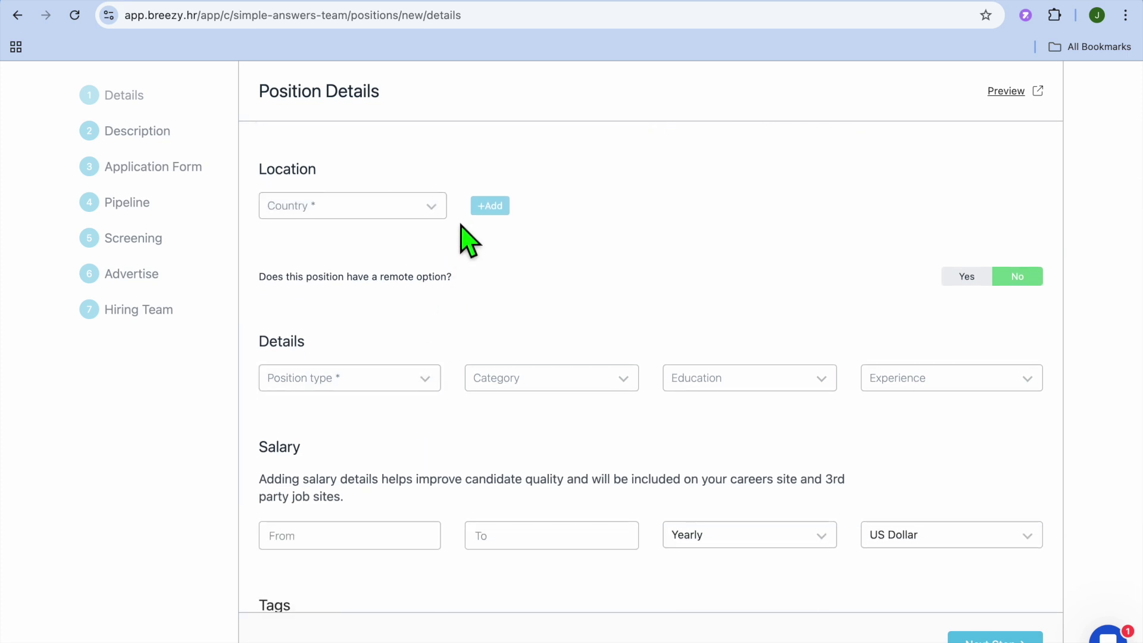
left_click(437, 209)
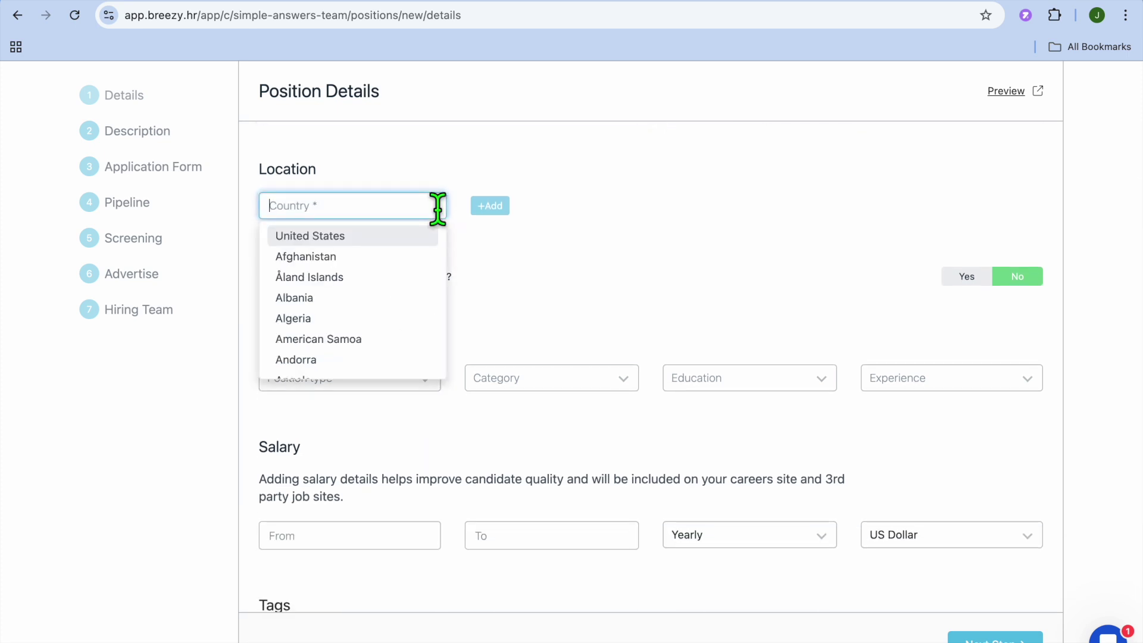
left_click(377, 238)
scroll(387, 250, "up", 6)
left_click(333, 298)
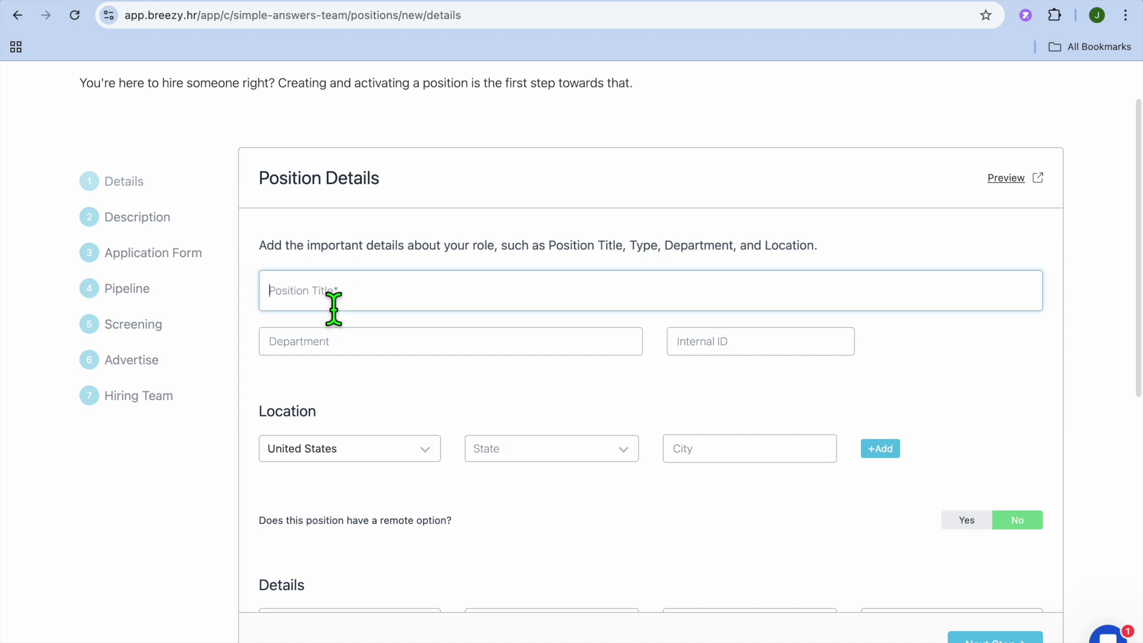
type("c")
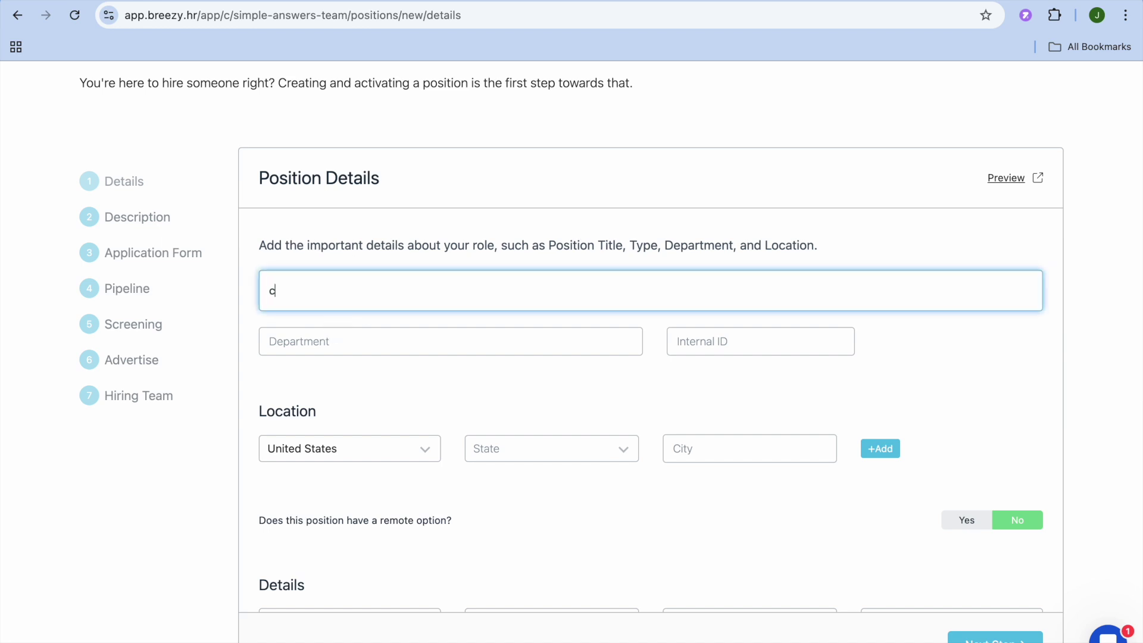
type("onsultant")
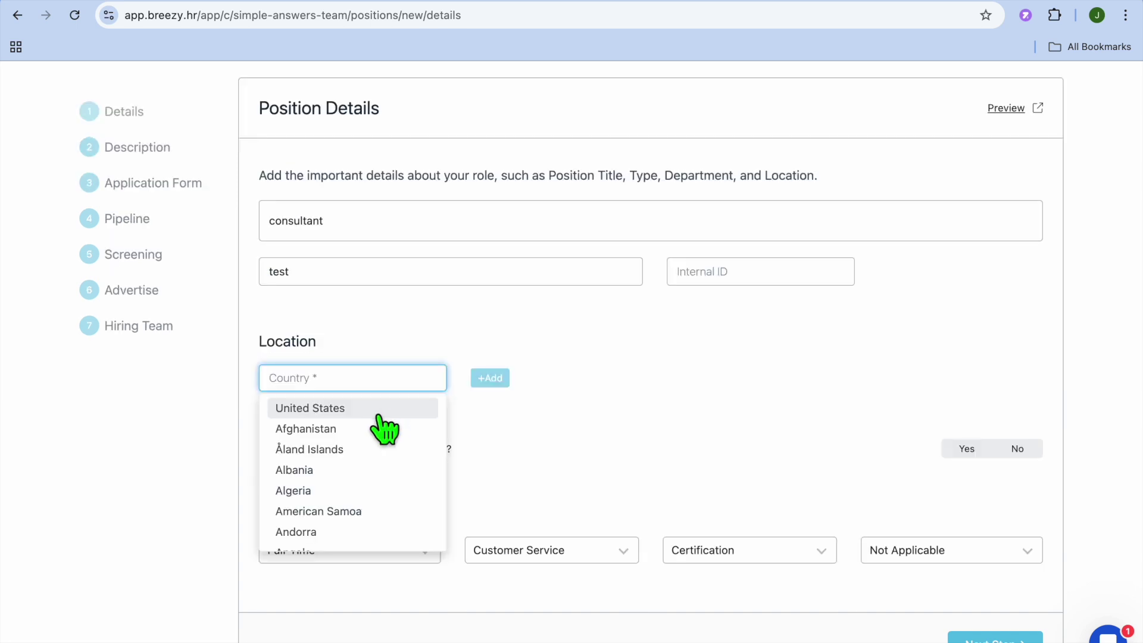
Add Doral, Florida, United States as the position's location
left_click(381, 411)
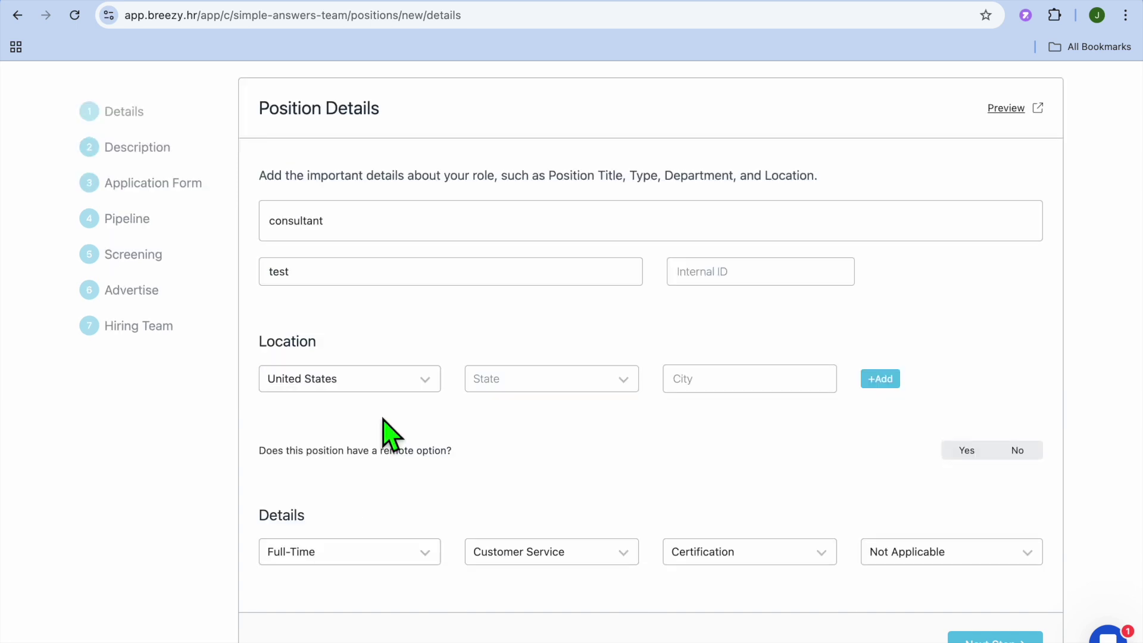
left_click(529, 381)
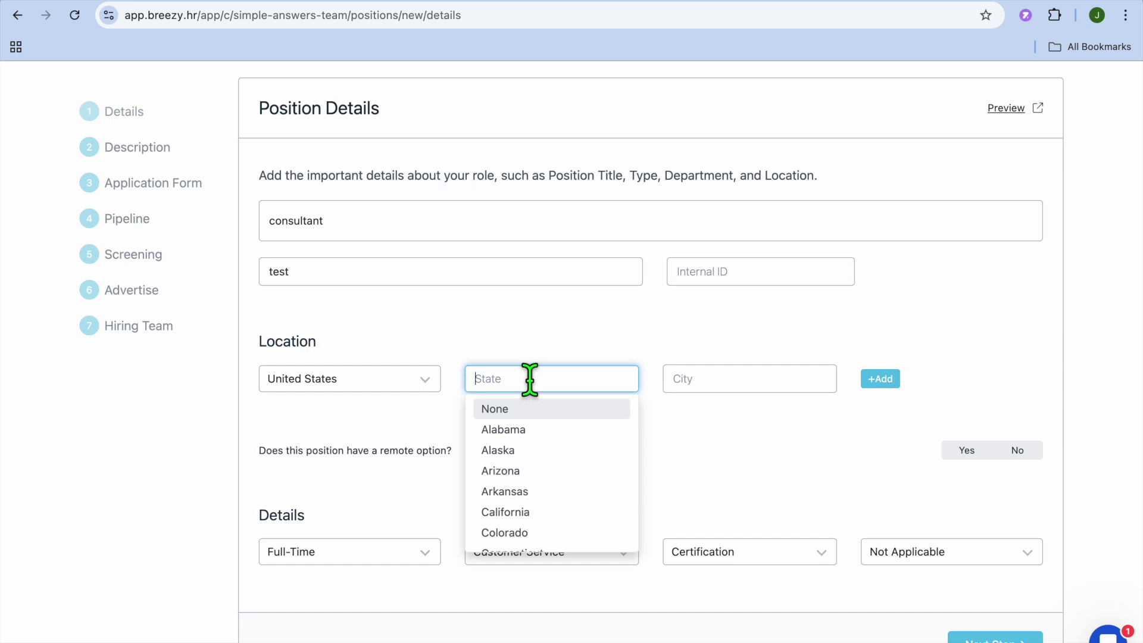
type("f")
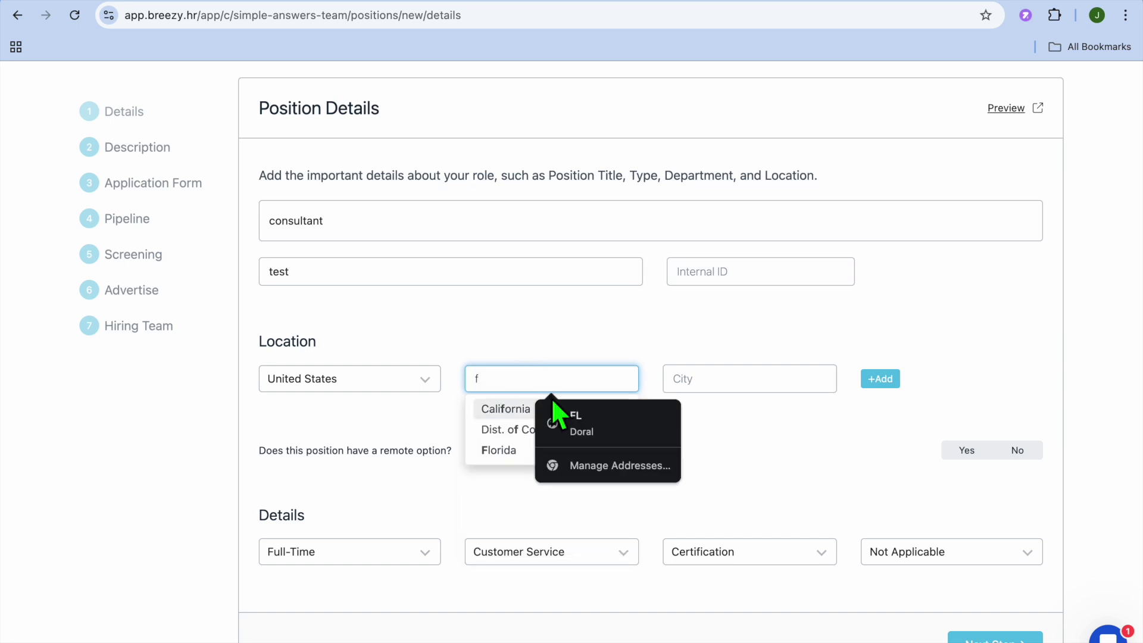
left_click(497, 454)
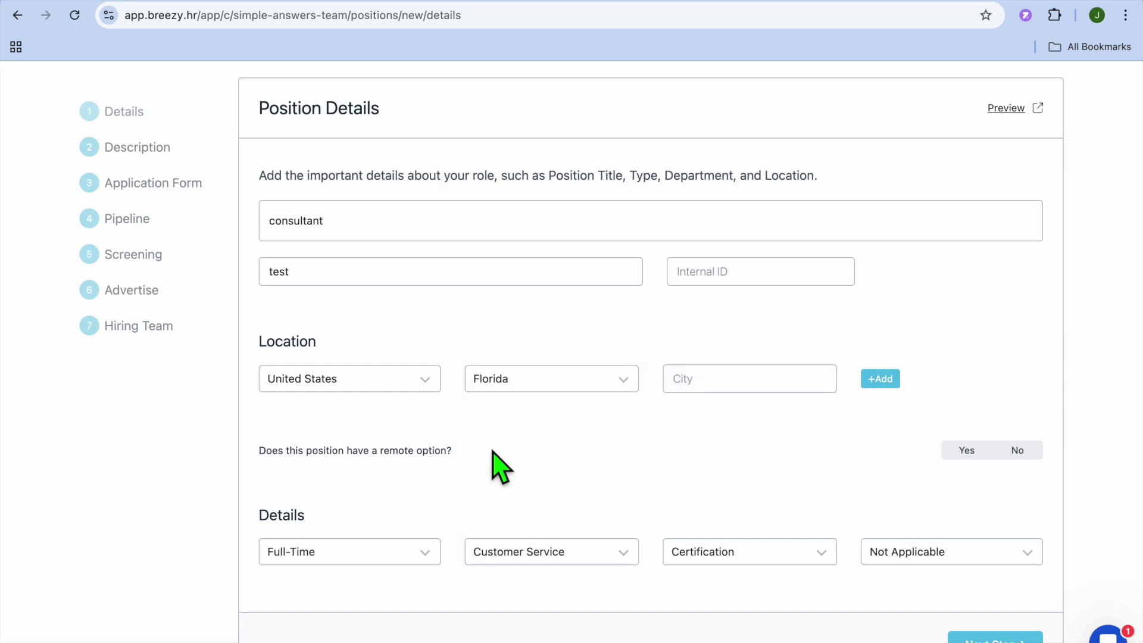
left_click(696, 386)
left_click(791, 420)
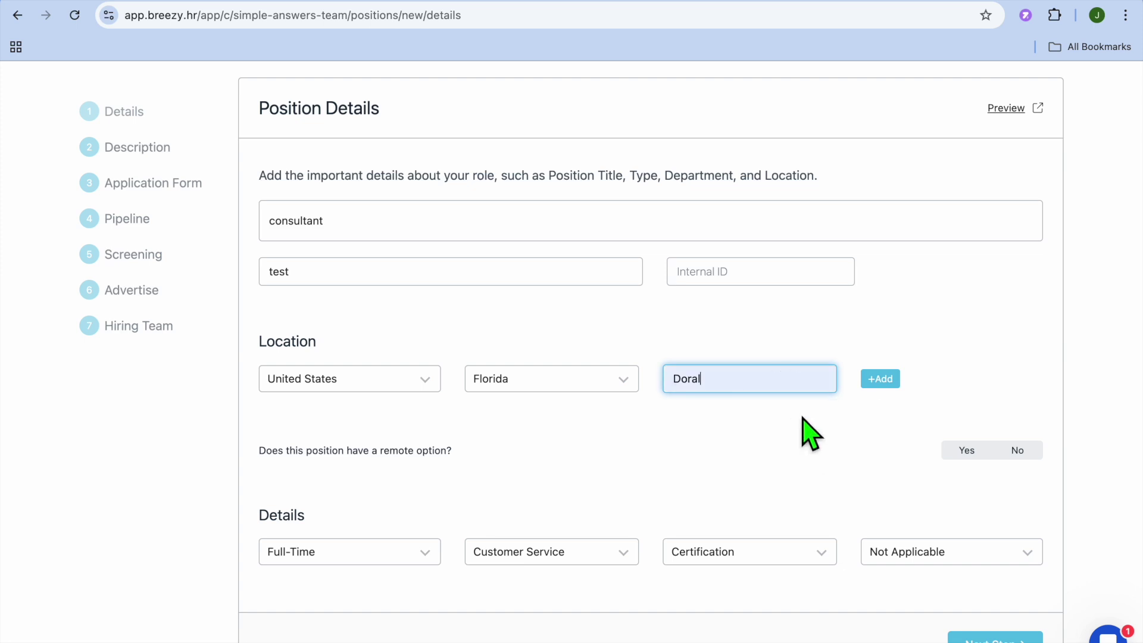
left_click(882, 381)
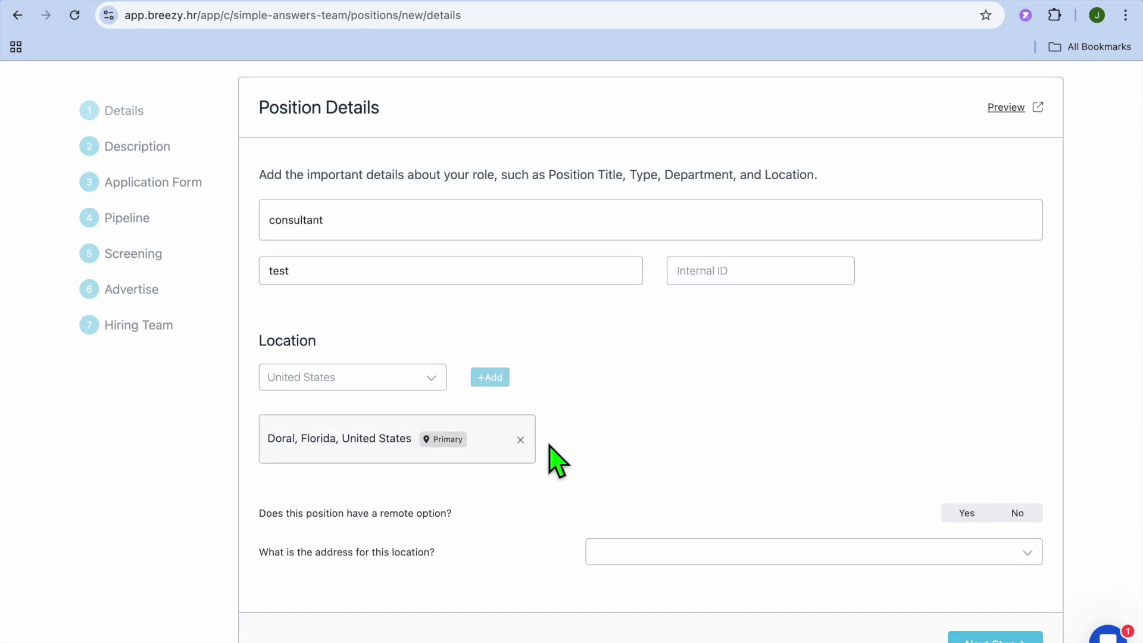
Keep Full-Time, Customer Service, Certification and Not Applicable as the position details
scroll(557, 462, "down", 5)
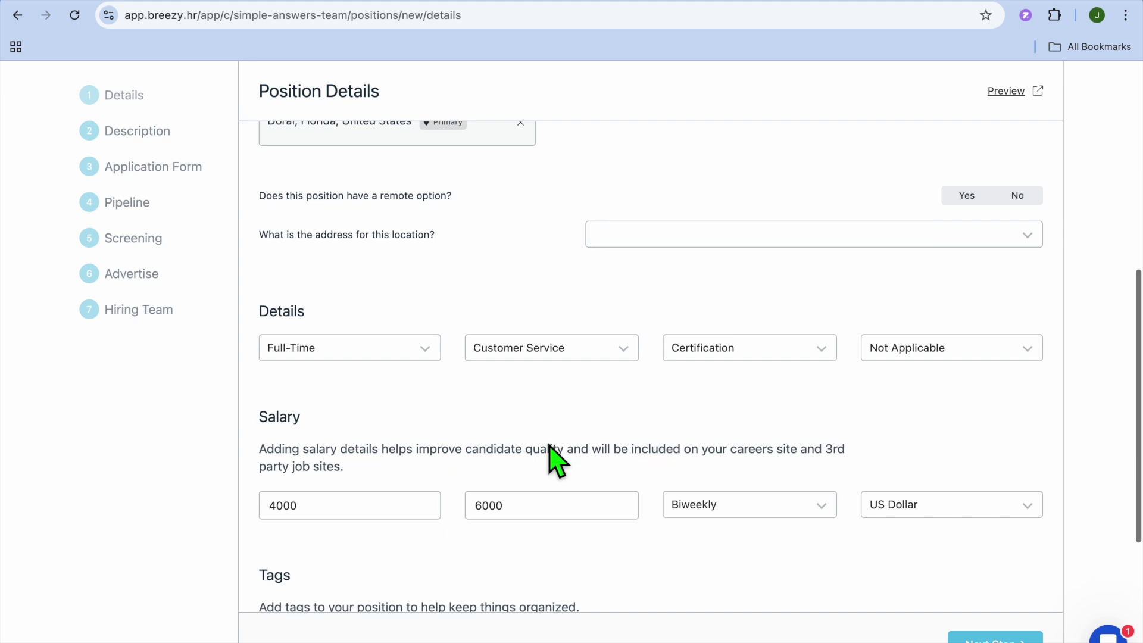
left_click(428, 350)
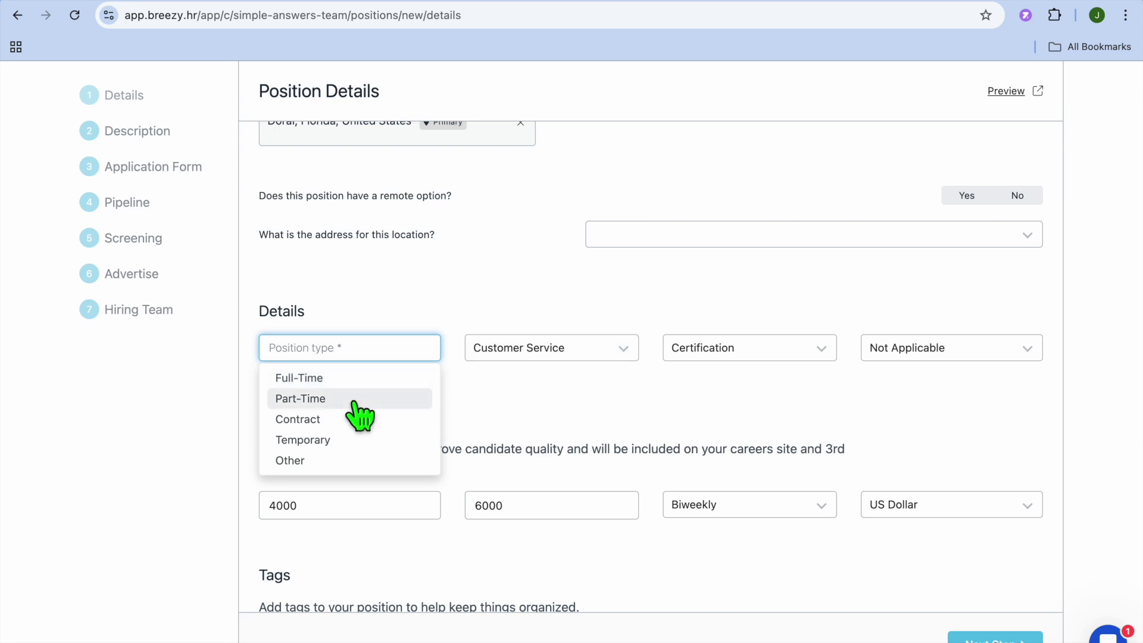
left_click(552, 348)
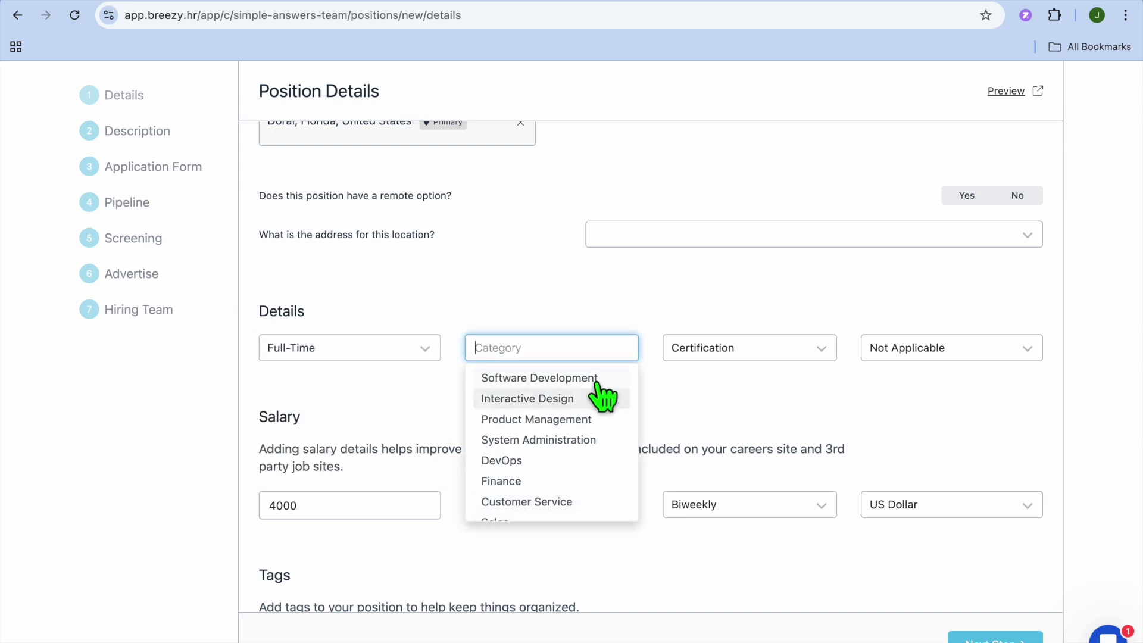
left_click(745, 403)
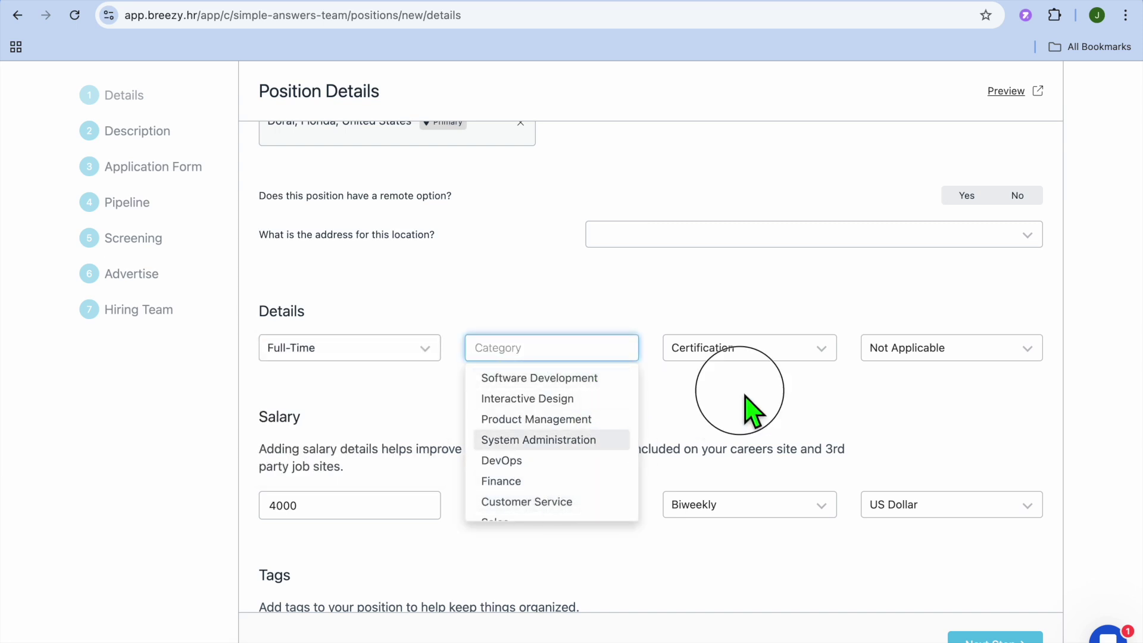
left_click(805, 352)
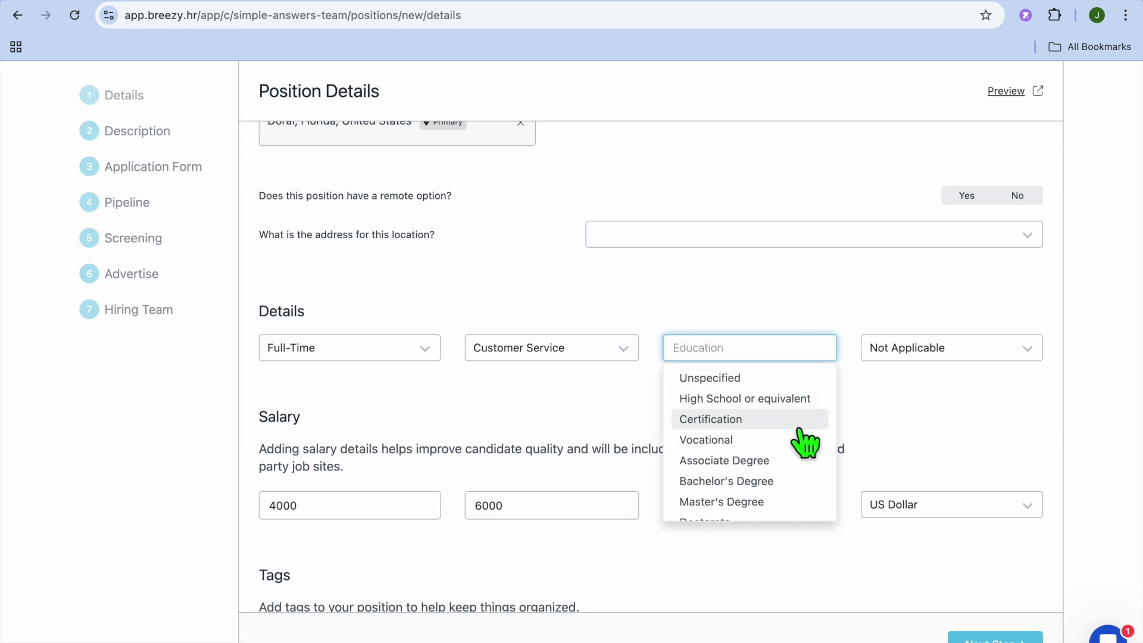
left_click(896, 408)
left_click(954, 352)
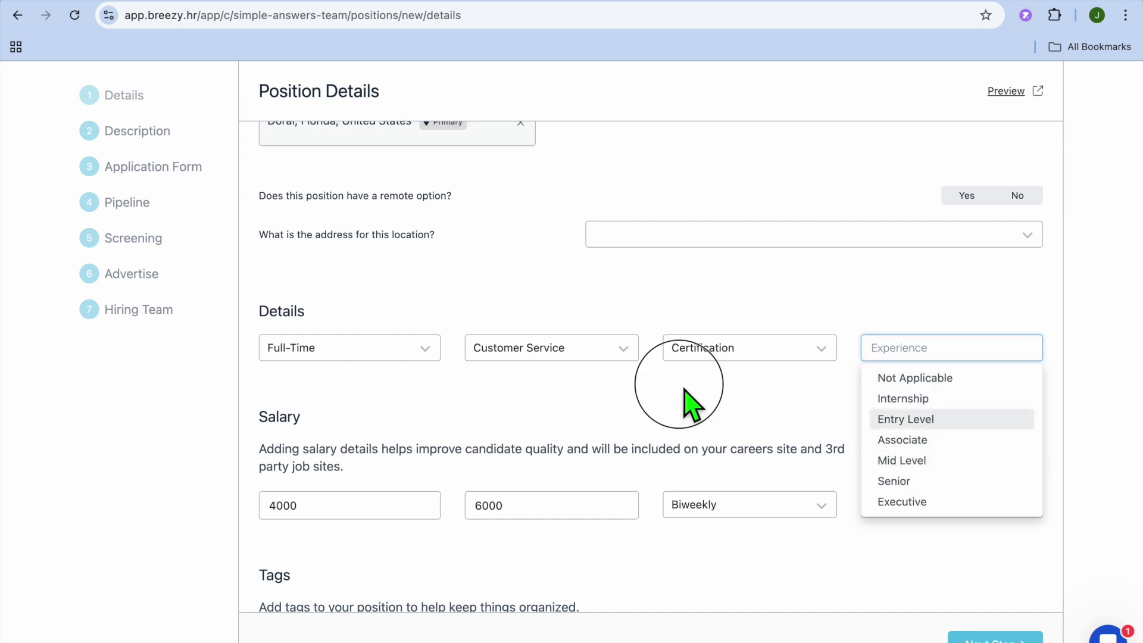
left_click(689, 405)
Keep the 4000–6000 Biweekly US Dollar salary and continue to the description step
scroll(690, 405, "down", 1)
scroll(655, 398, "down", 2)
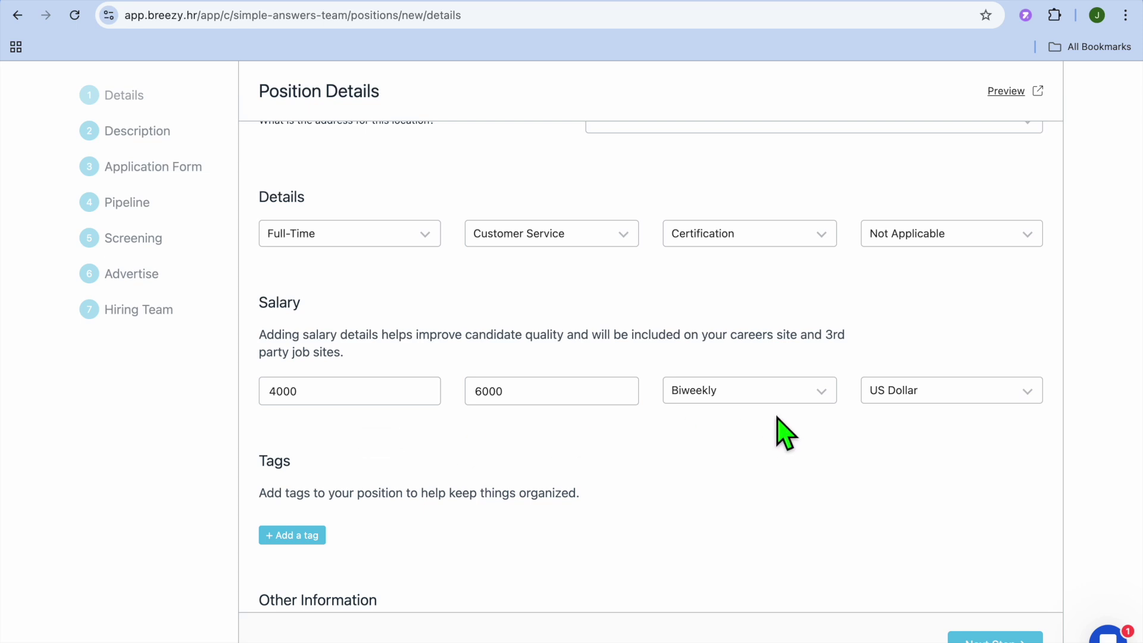
left_click(778, 388)
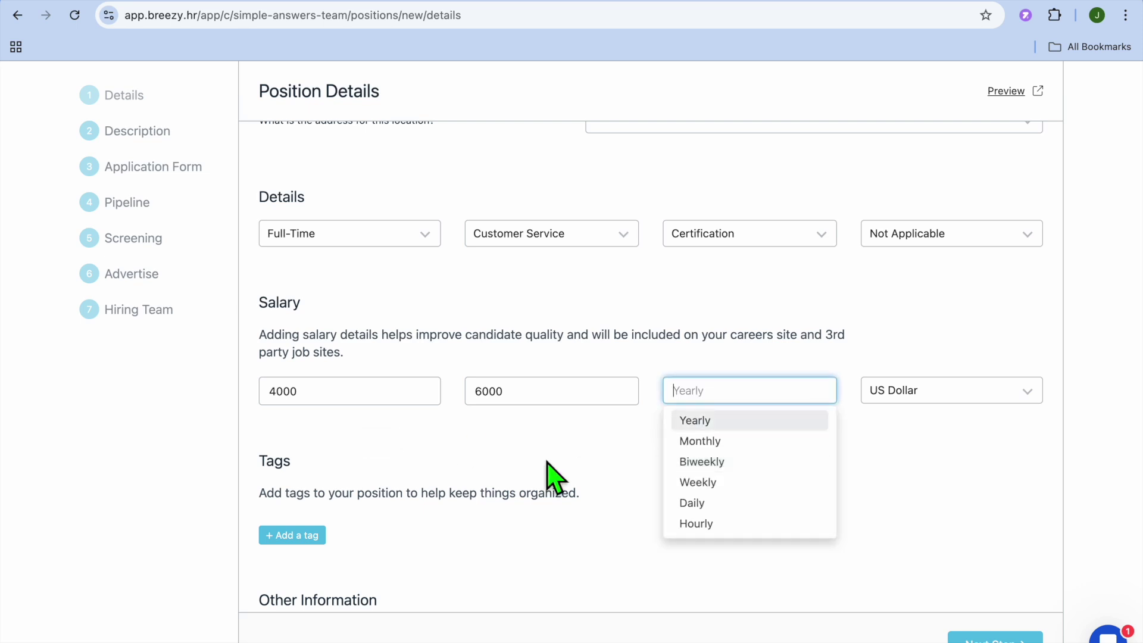
left_click(551, 479)
scroll(551, 476, "down", 3)
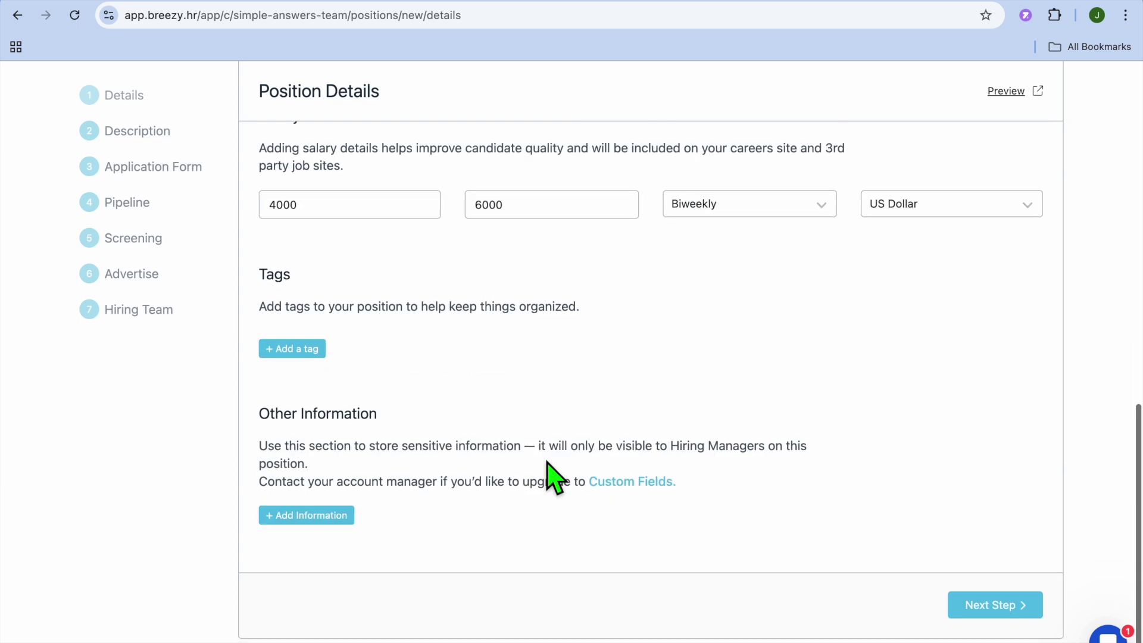
left_click(994, 607)
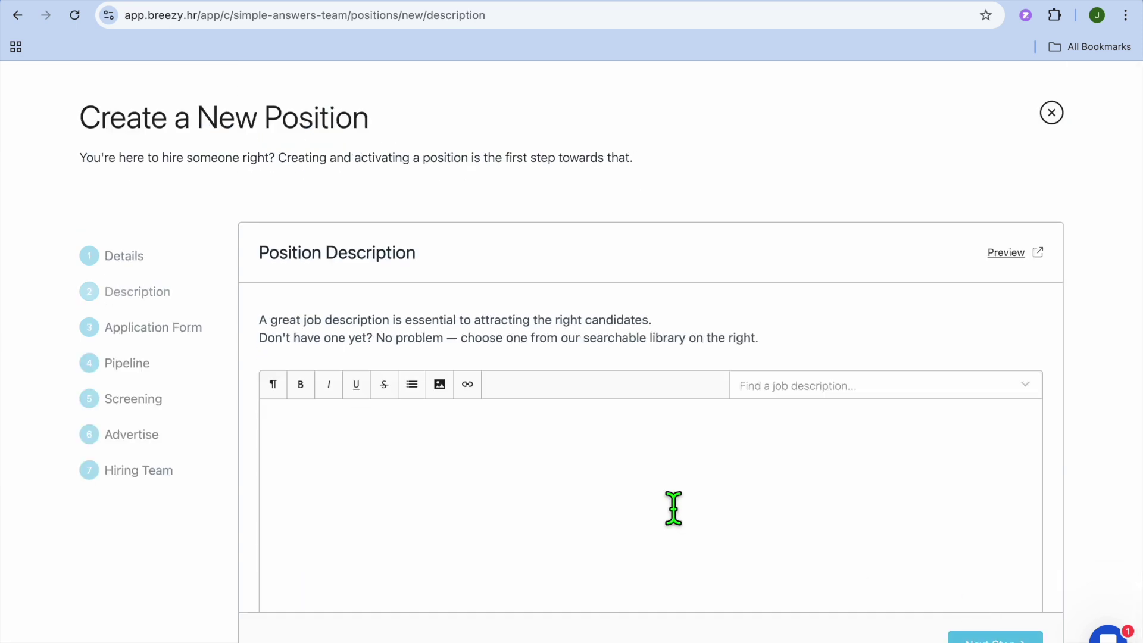
Fill the description with the Bookkeeper library template and advance to Application Form
scroll(673, 509, "down", 2)
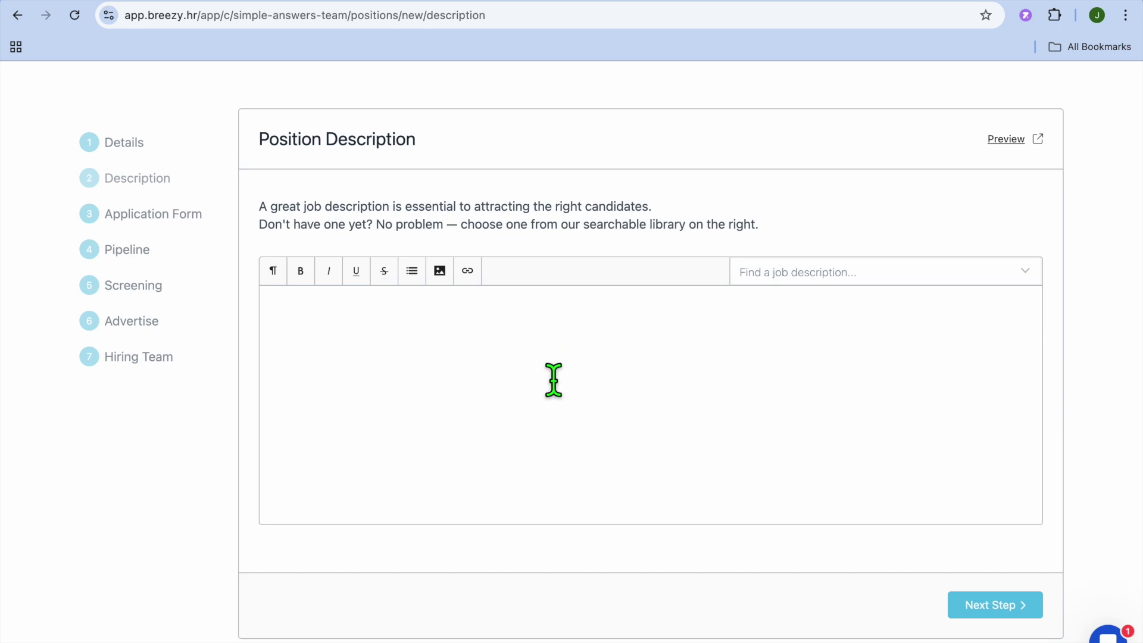
left_click(963, 274)
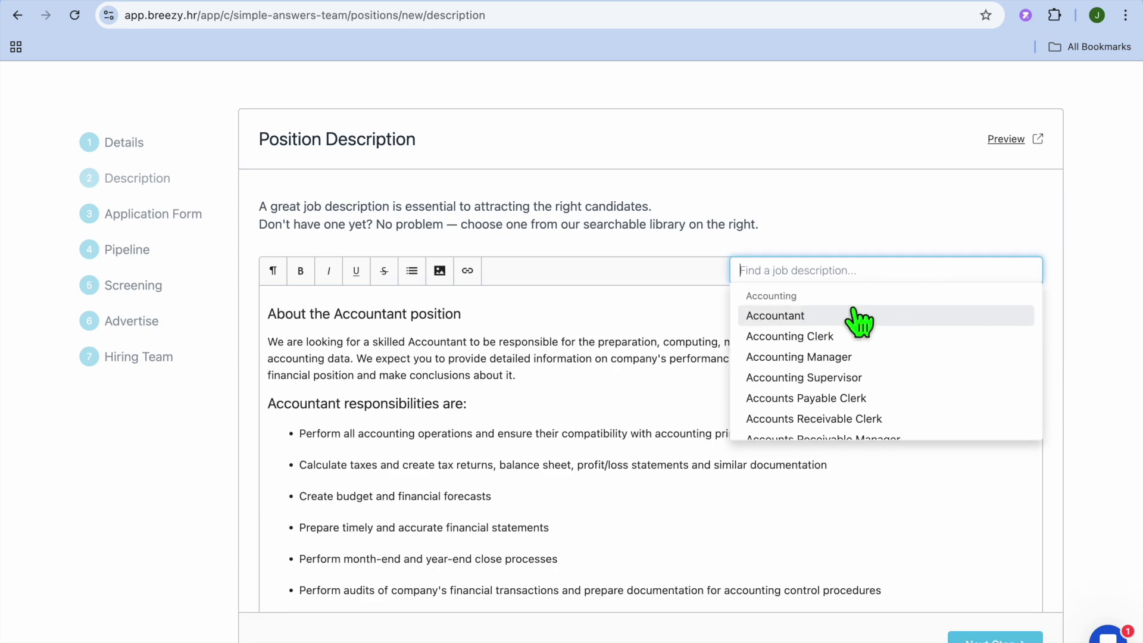
scroll(836, 378, "down", 5)
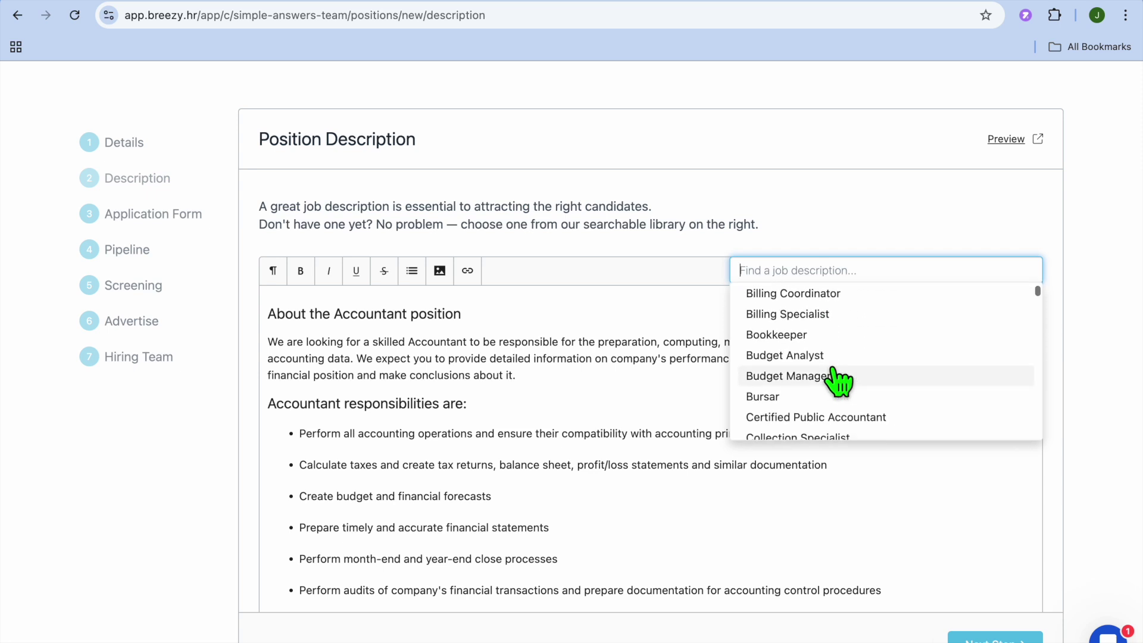
left_click(795, 336)
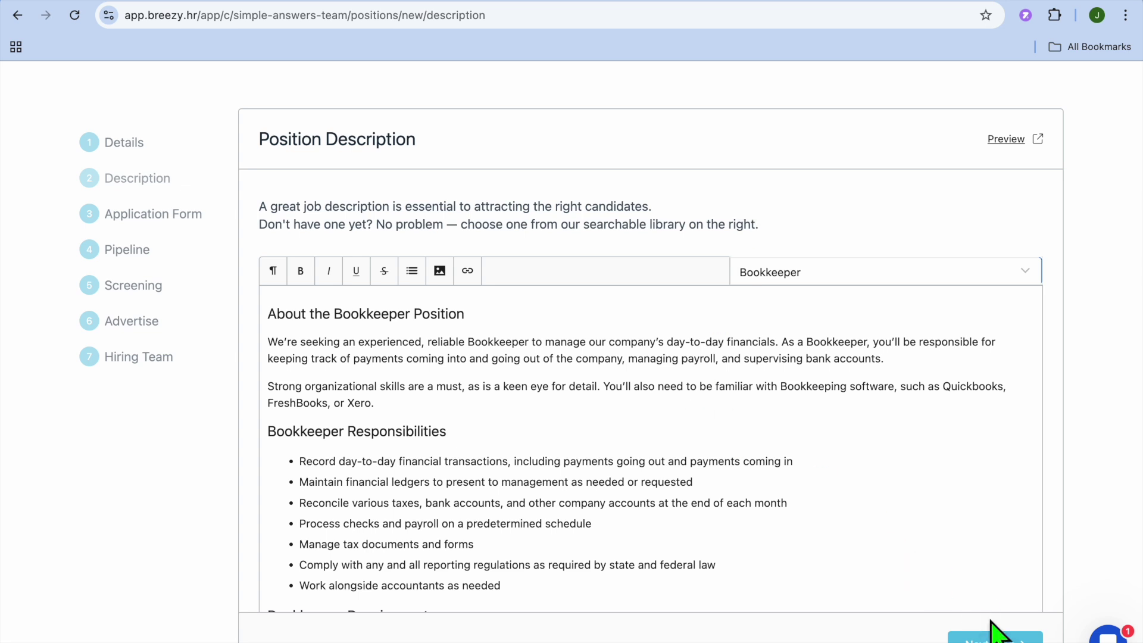
left_click(990, 638)
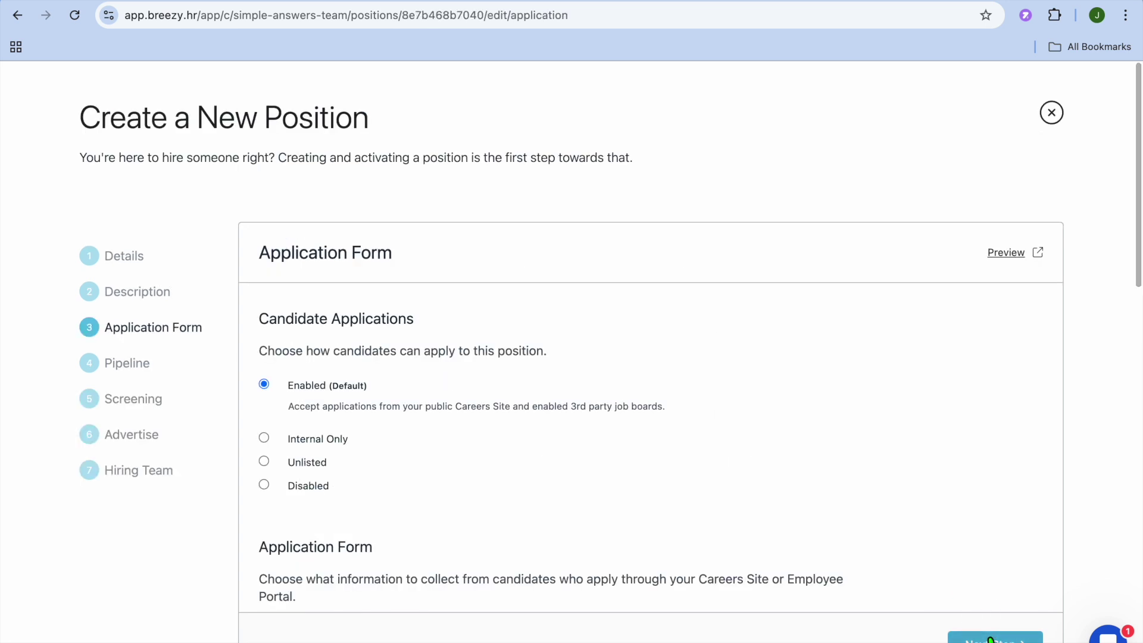
Preview the job posting on the careers site, then return and continue with applications Enabled
scroll(416, 396, "down", 3)
scroll(416, 395, "down", 8)
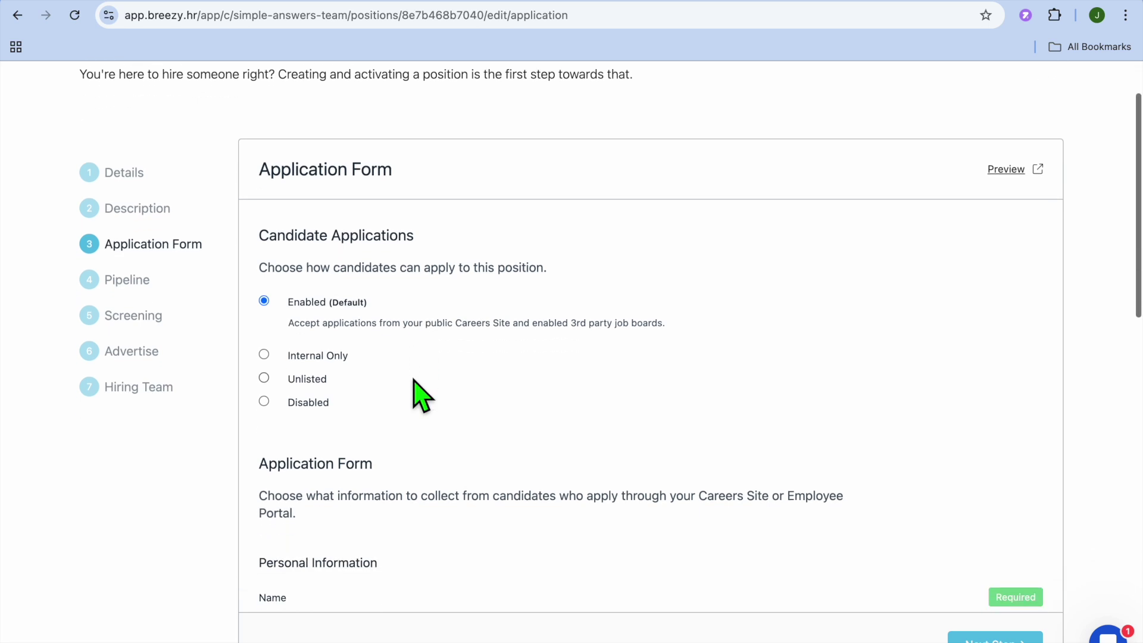
scroll(422, 395, "down", 10)
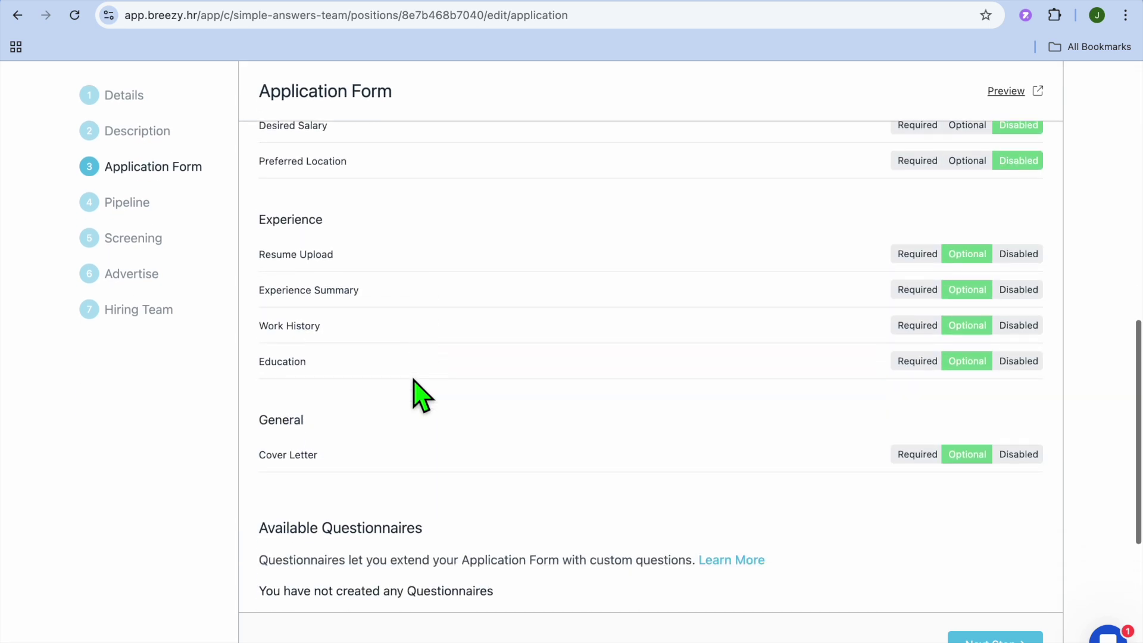
scroll(417, 395, "up", 20)
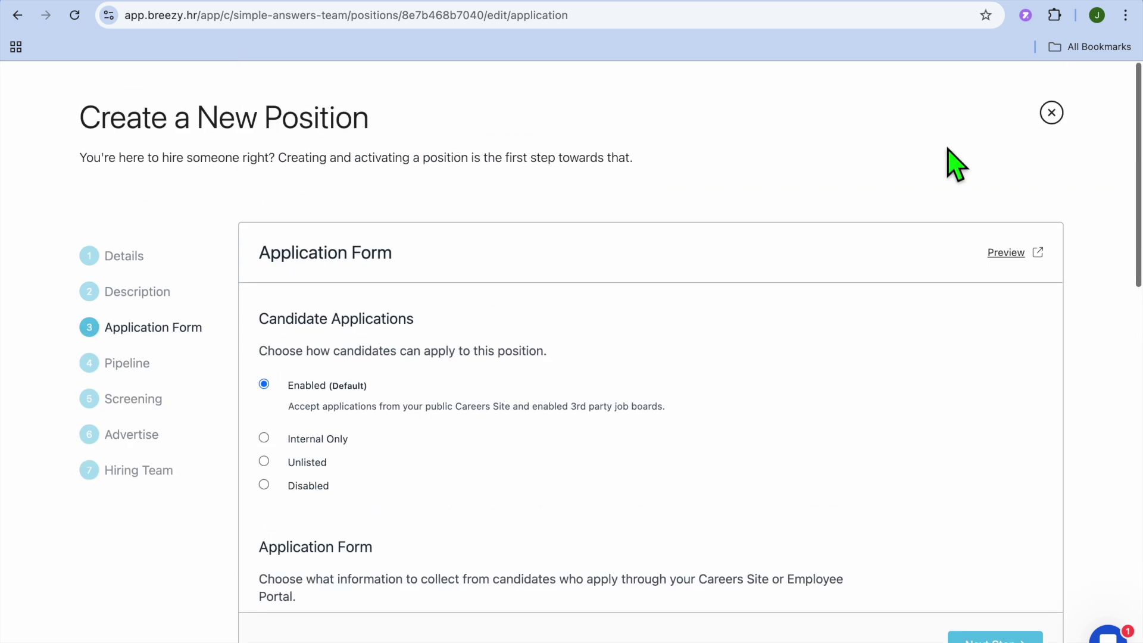
left_click(1020, 265)
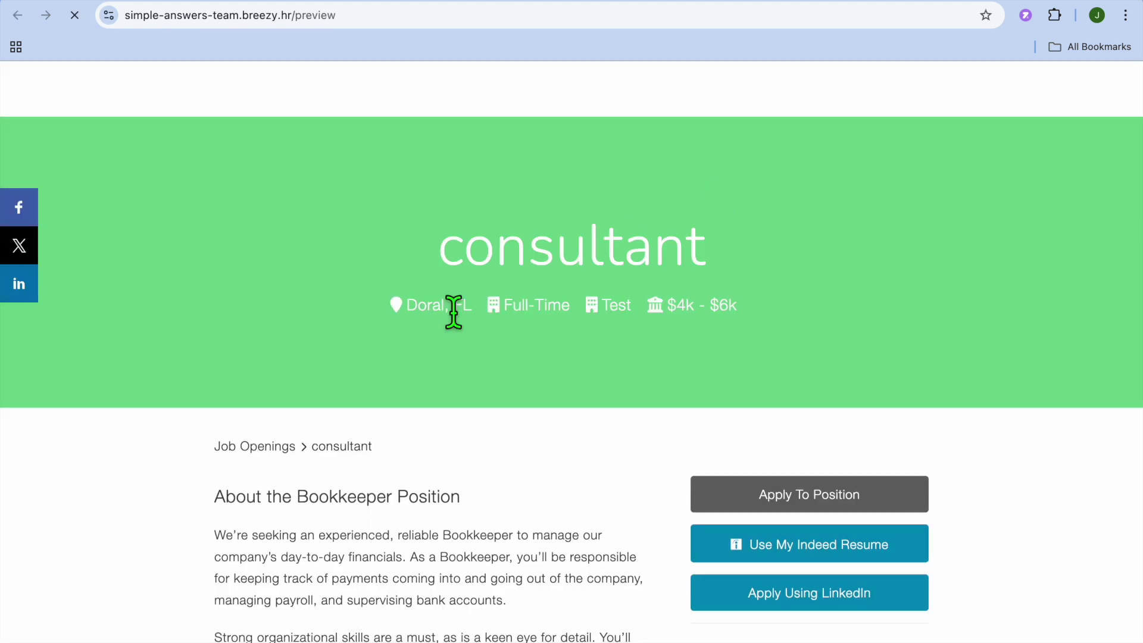
scroll(453, 311, "down", 15)
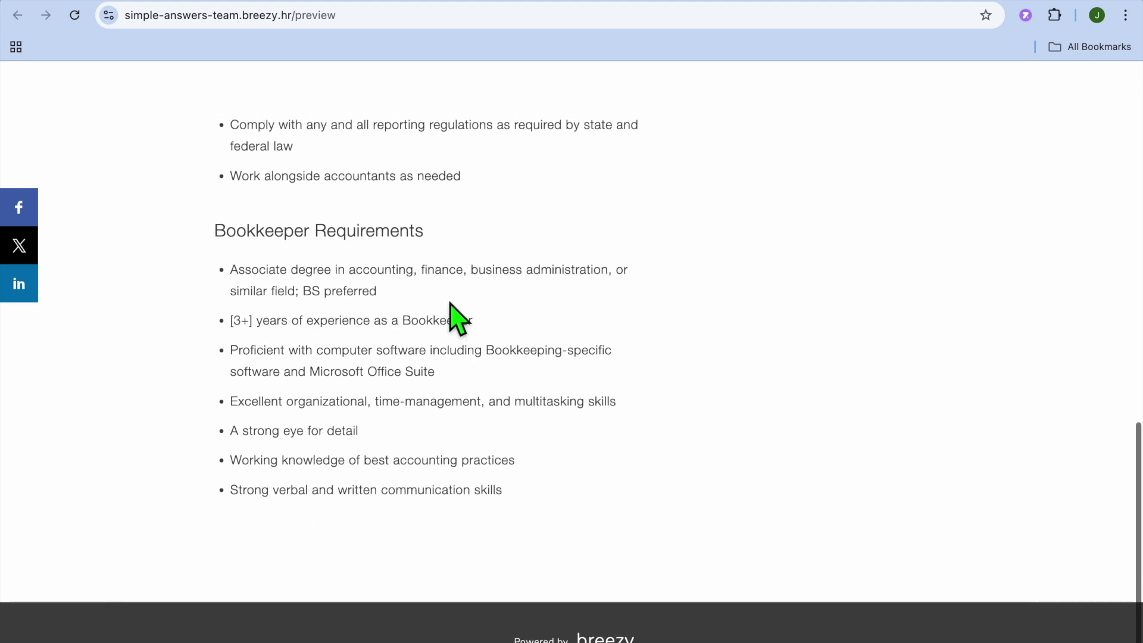
scroll(454, 315, "up", 15)
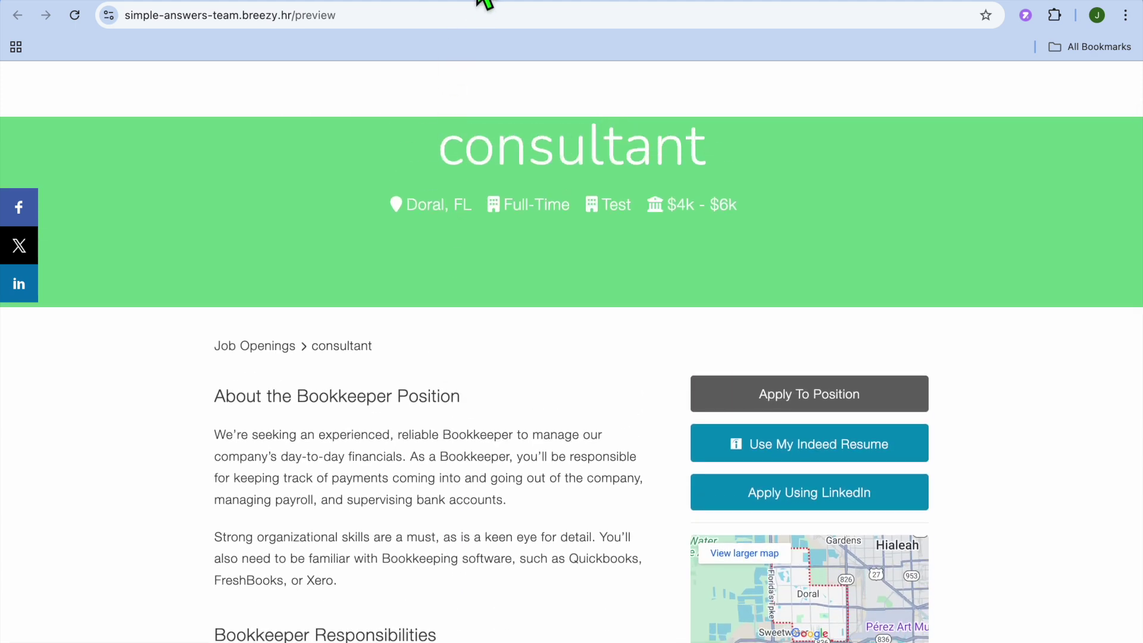
left_click(290, 5)
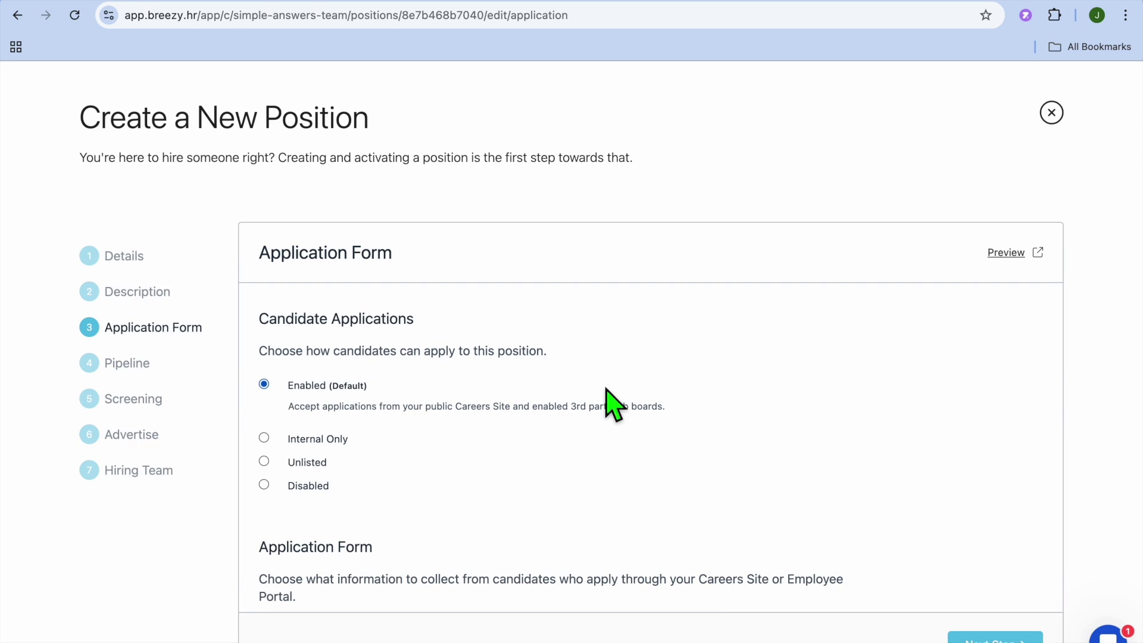
left_click(978, 640)
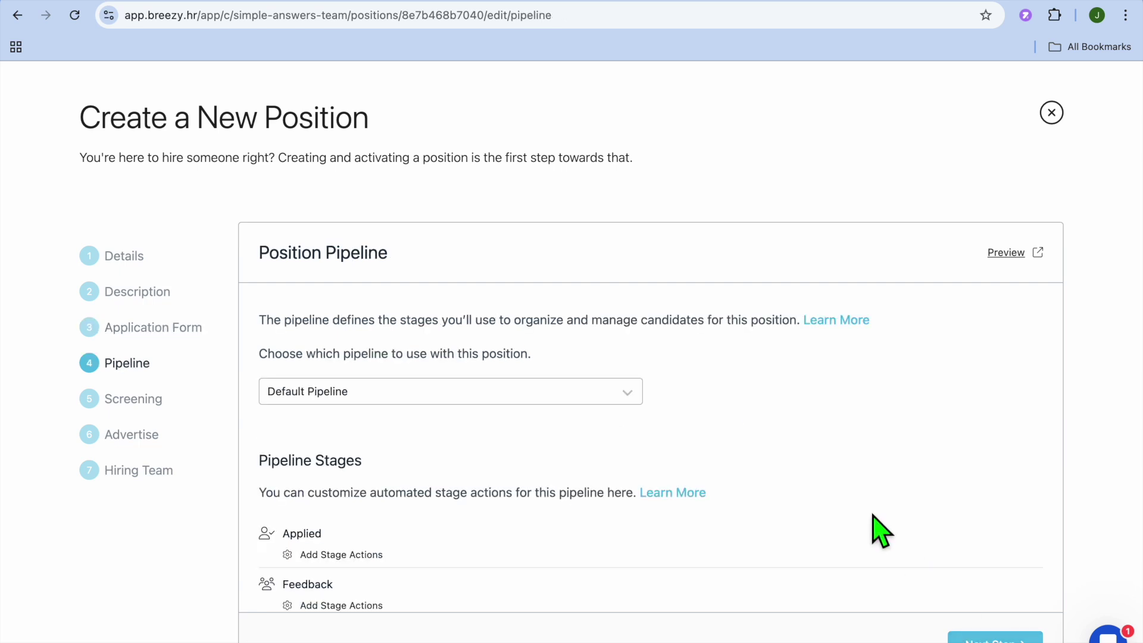
Look over the Default Pipeline's six stages and edit actions for the Applied stage
scroll(873, 446, "down", 5)
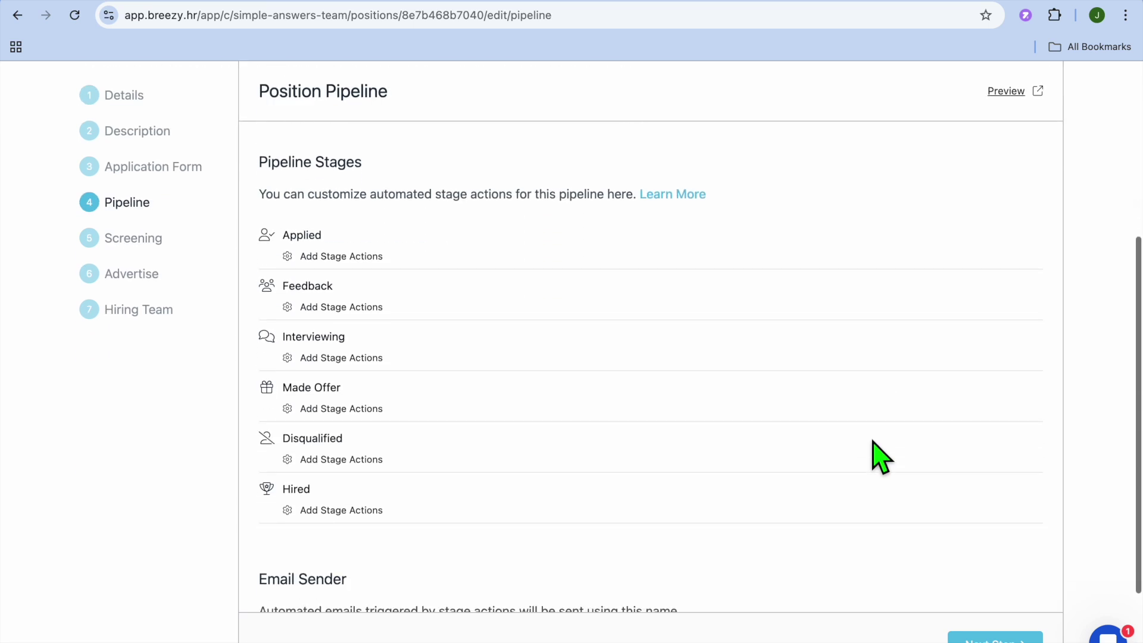
scroll(873, 444, "up", 1)
scroll(880, 457, "down", 1)
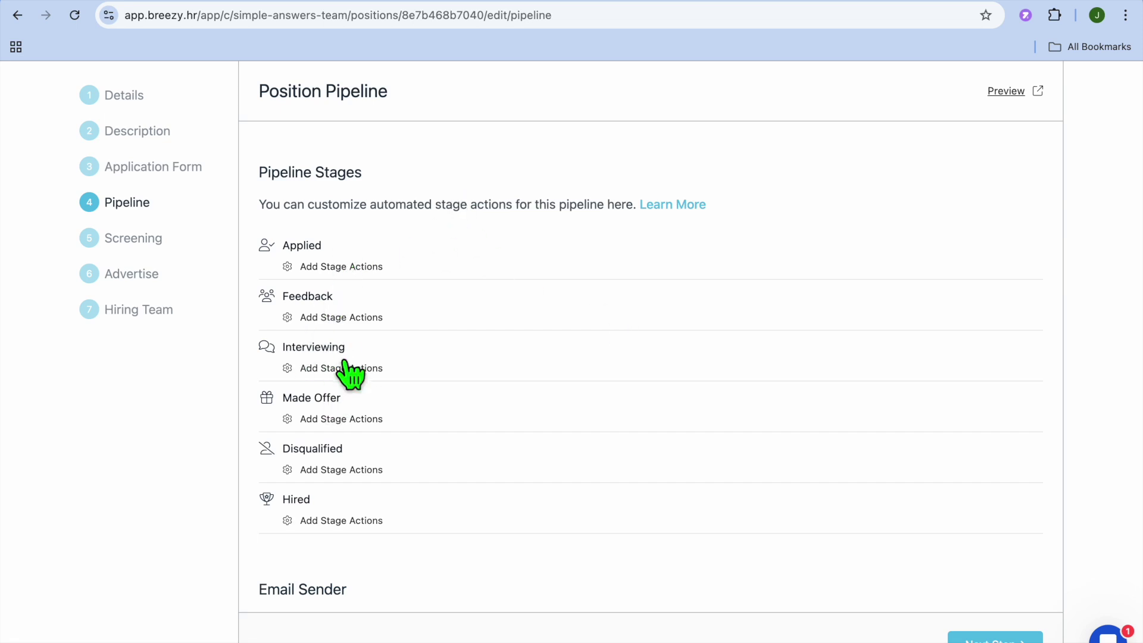
left_click(342, 267)
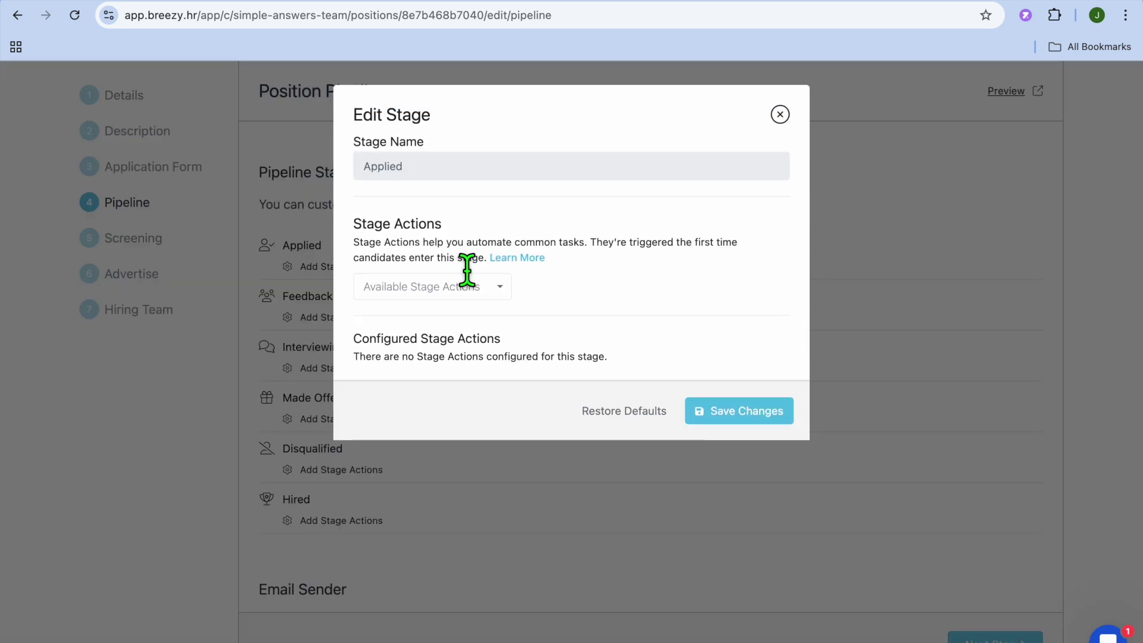
Add a Send Email/SMS action to Applied, browse its templates, then remove it
left_click(504, 288)
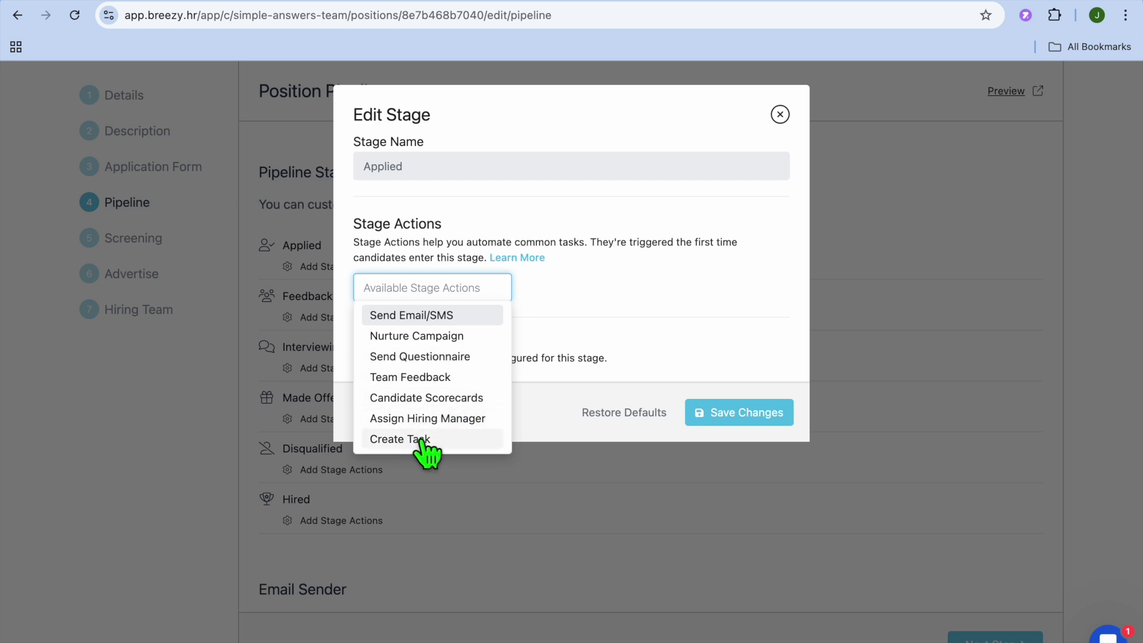
left_click(440, 316)
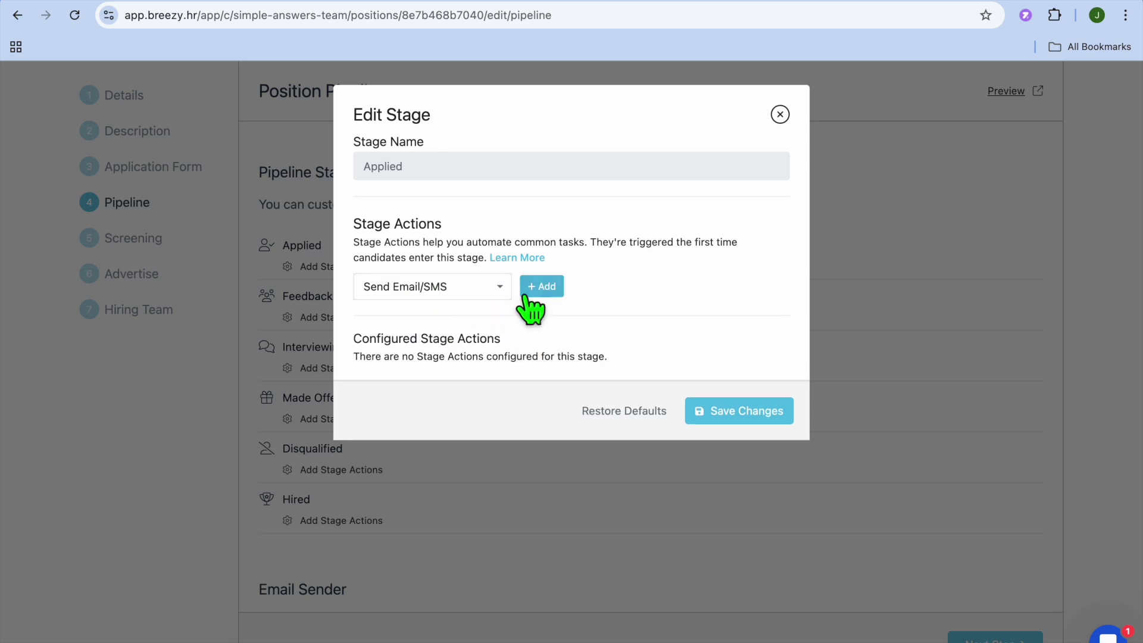
left_click(545, 287)
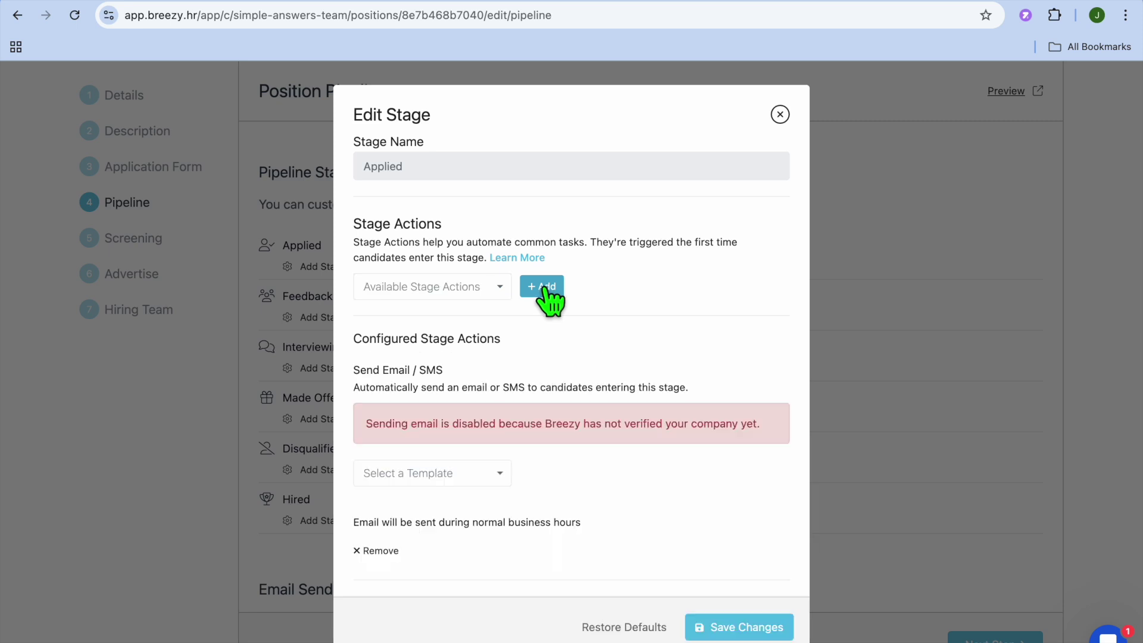
left_click(494, 473)
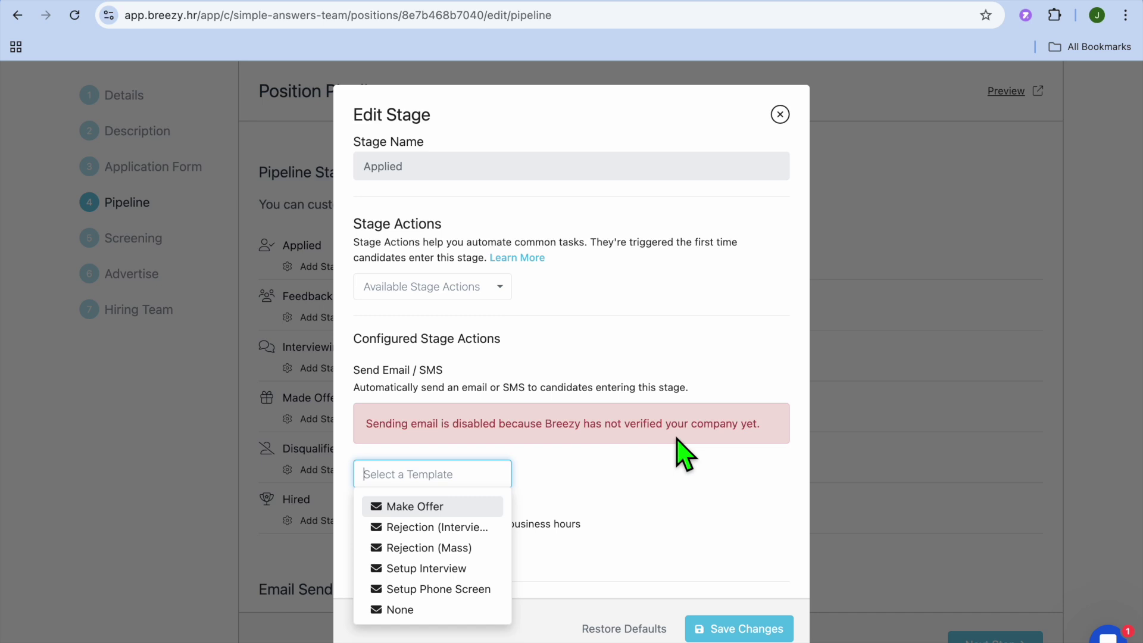
left_click(603, 506)
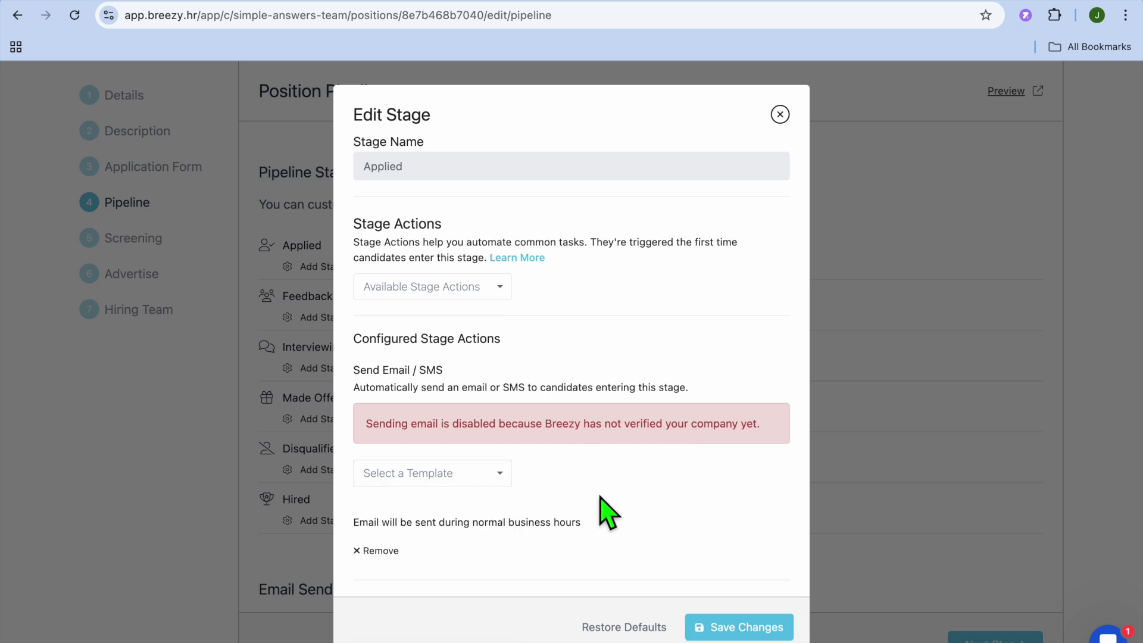
left_click(375, 550)
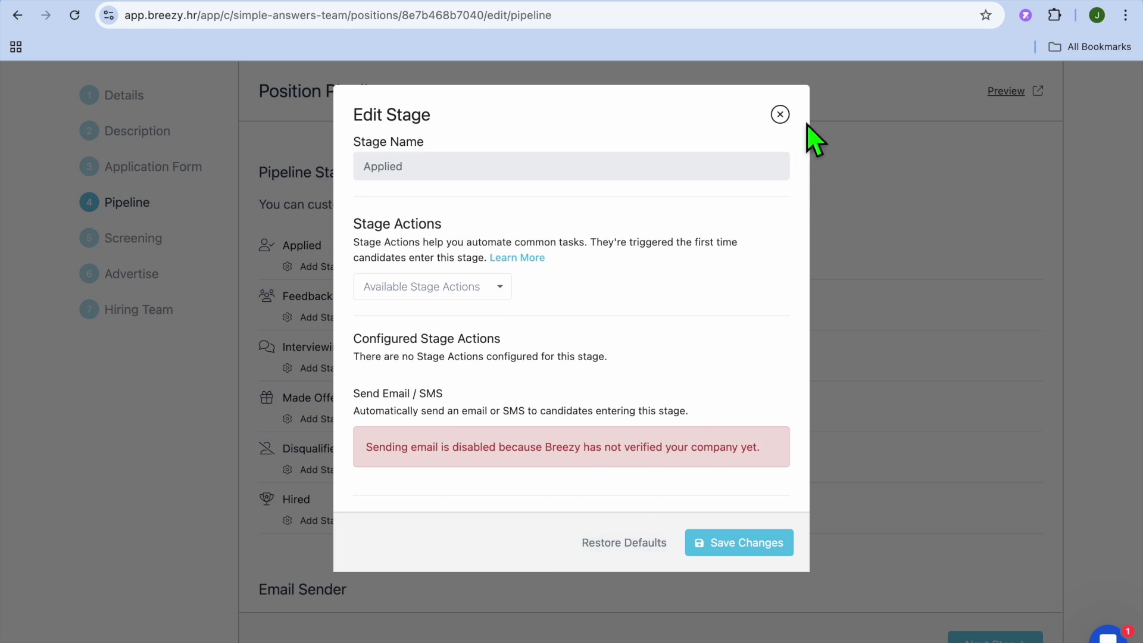
Close the stage editor and advance the position to the Screening step
left_click(780, 115)
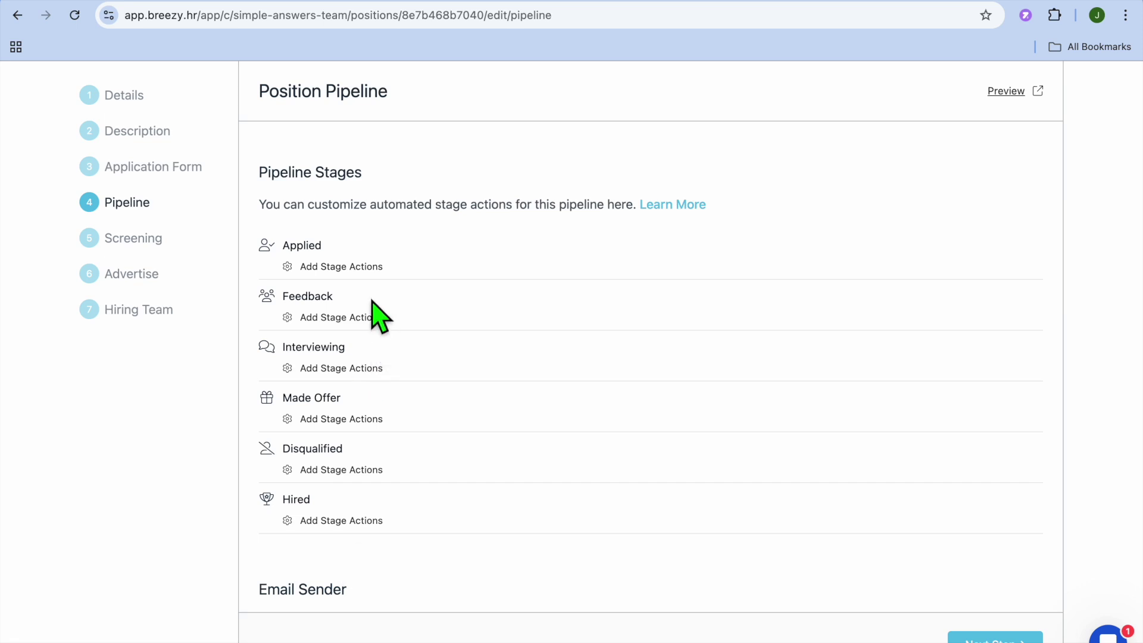
scroll(379, 315, "down", 3)
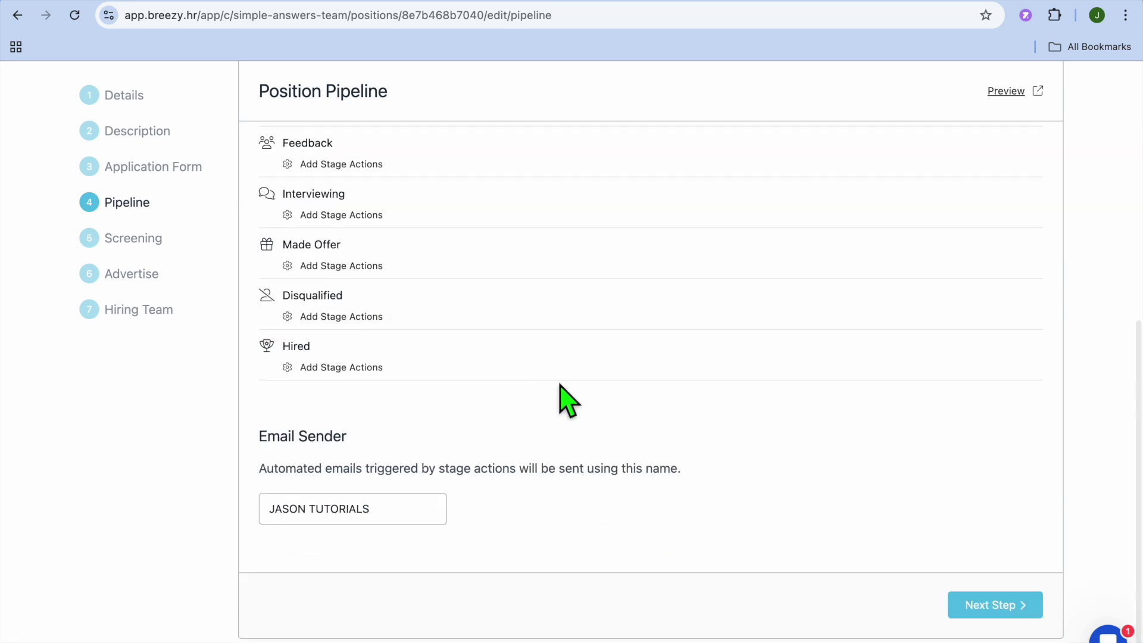
left_click(1012, 605)
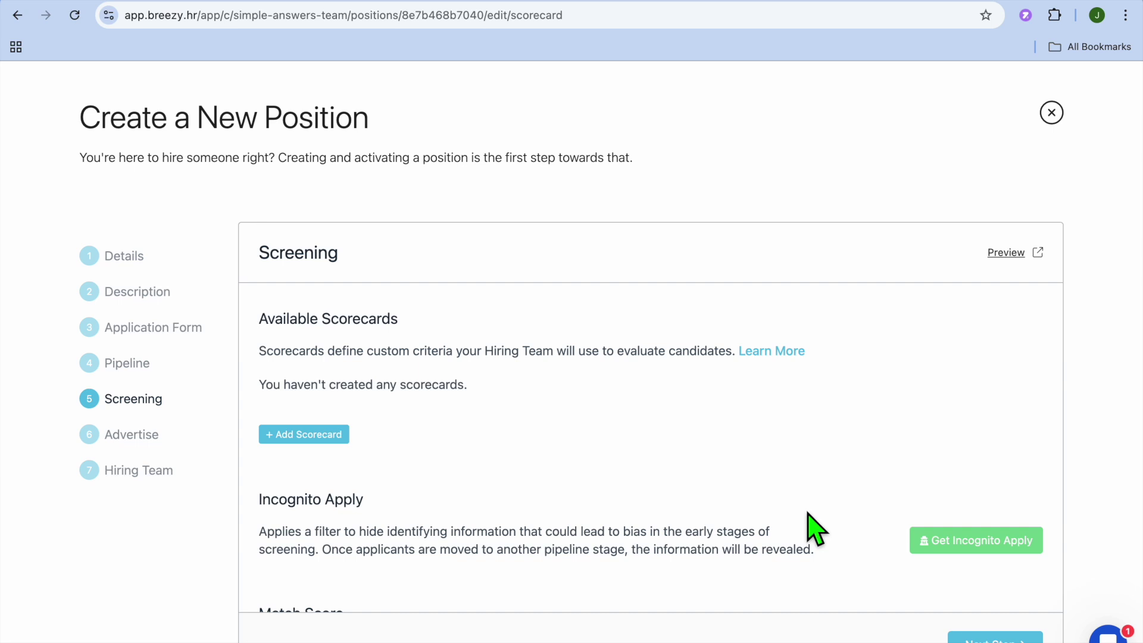
scroll(655, 461, "down", 3)
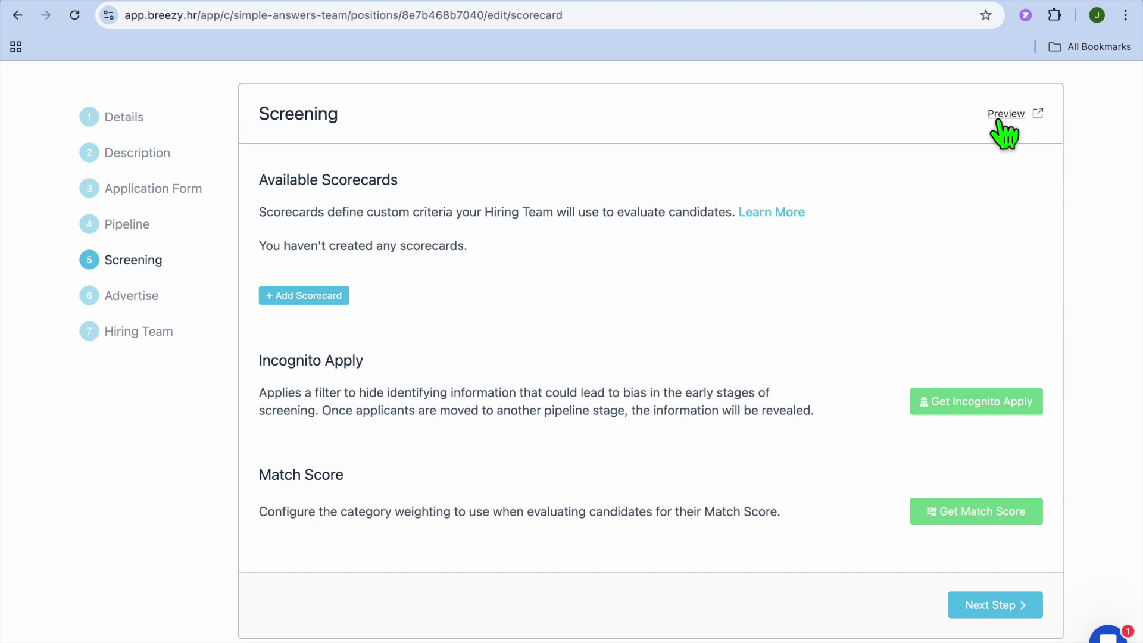
Review the Advertise Your Job options, buy nothing, and continue to the Hiring Team step
left_click(994, 605)
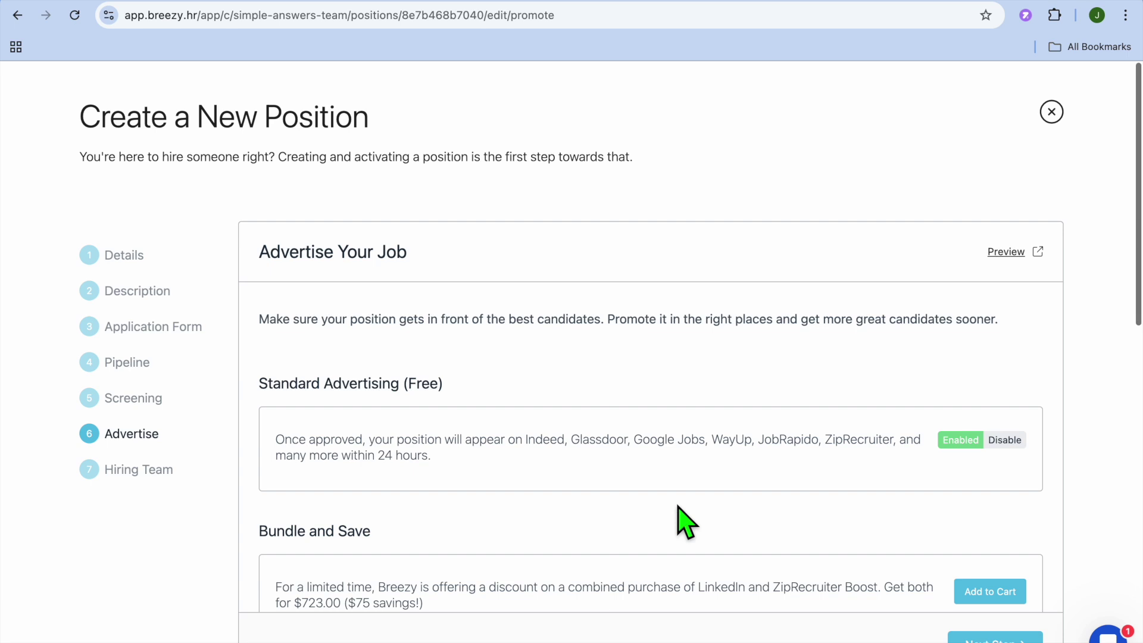
scroll(684, 520, "down", 4)
scroll(685, 521, "up", 1)
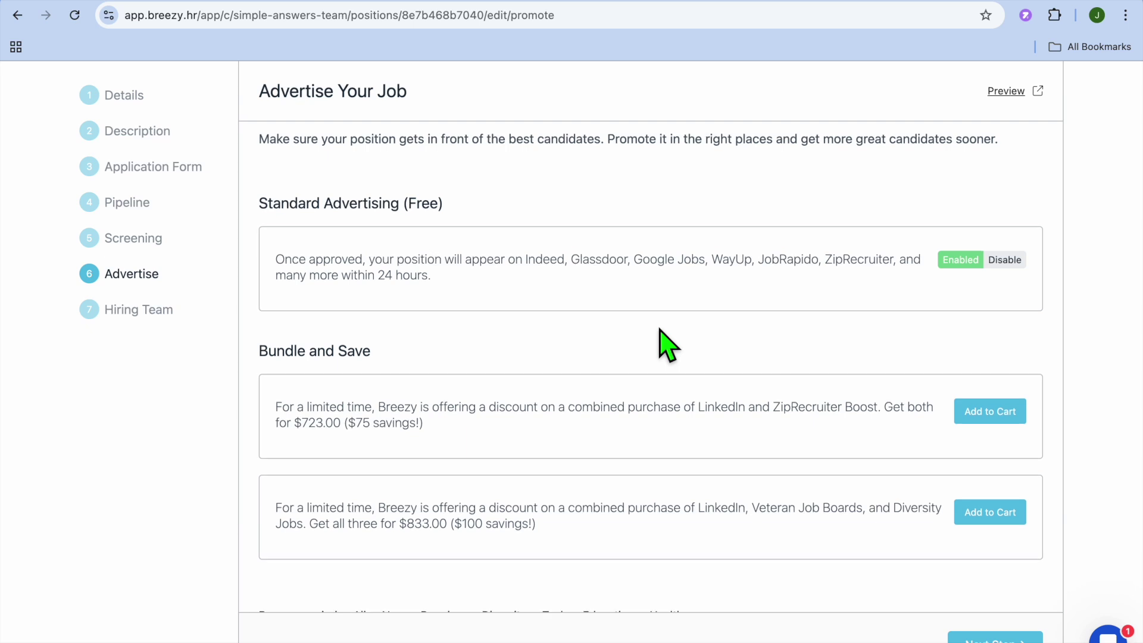
scroll(659, 331, "down", 3)
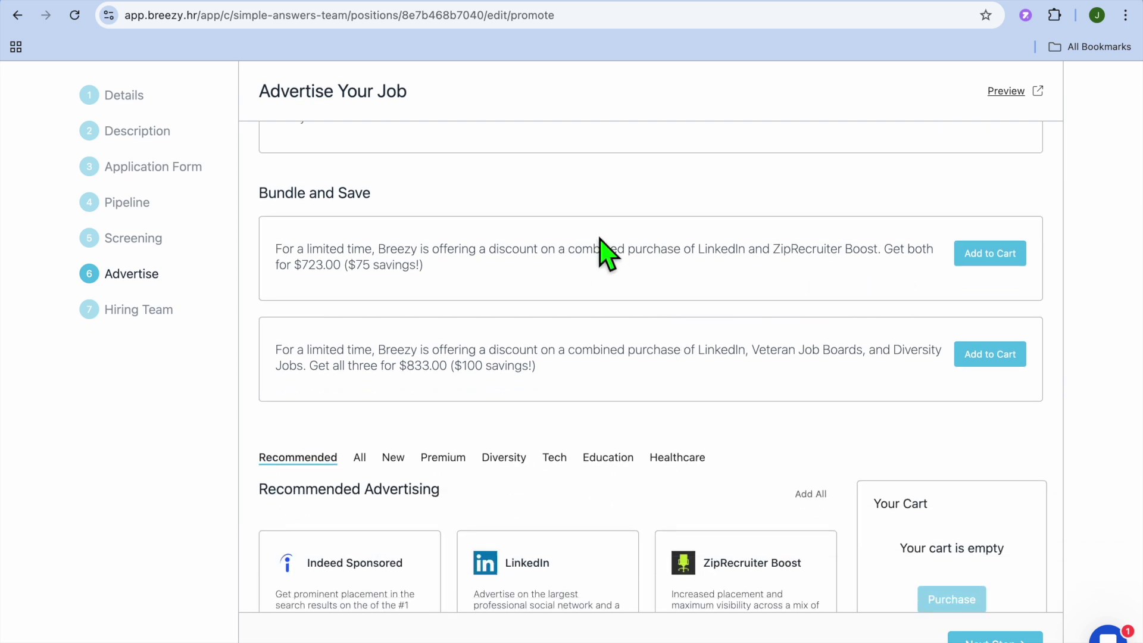
scroll(658, 256, "down", 7)
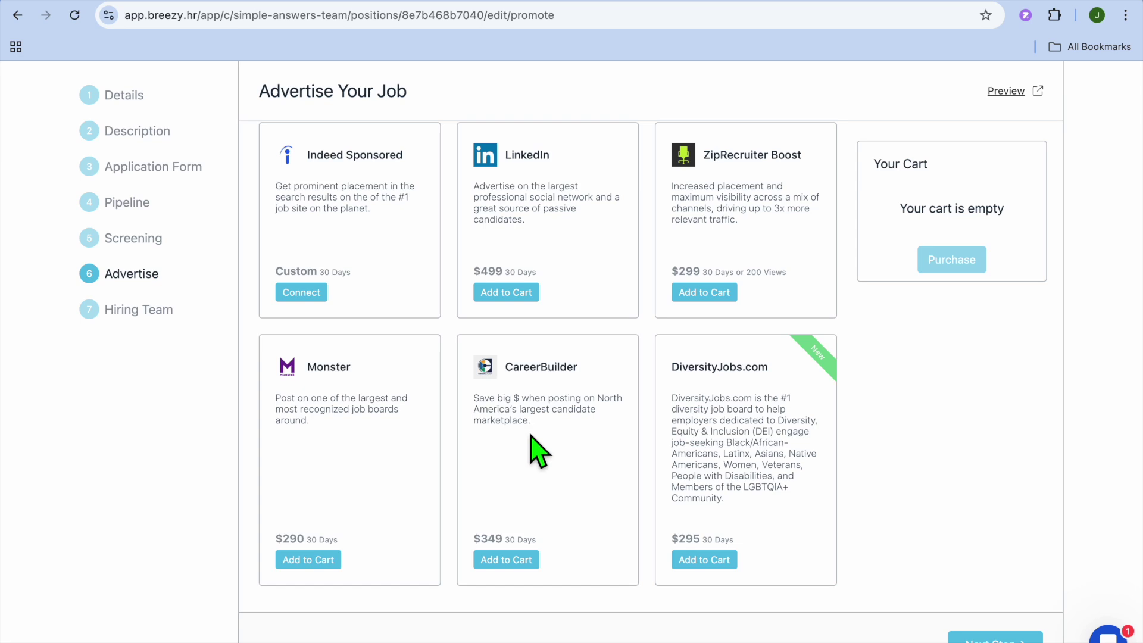
left_click(995, 637)
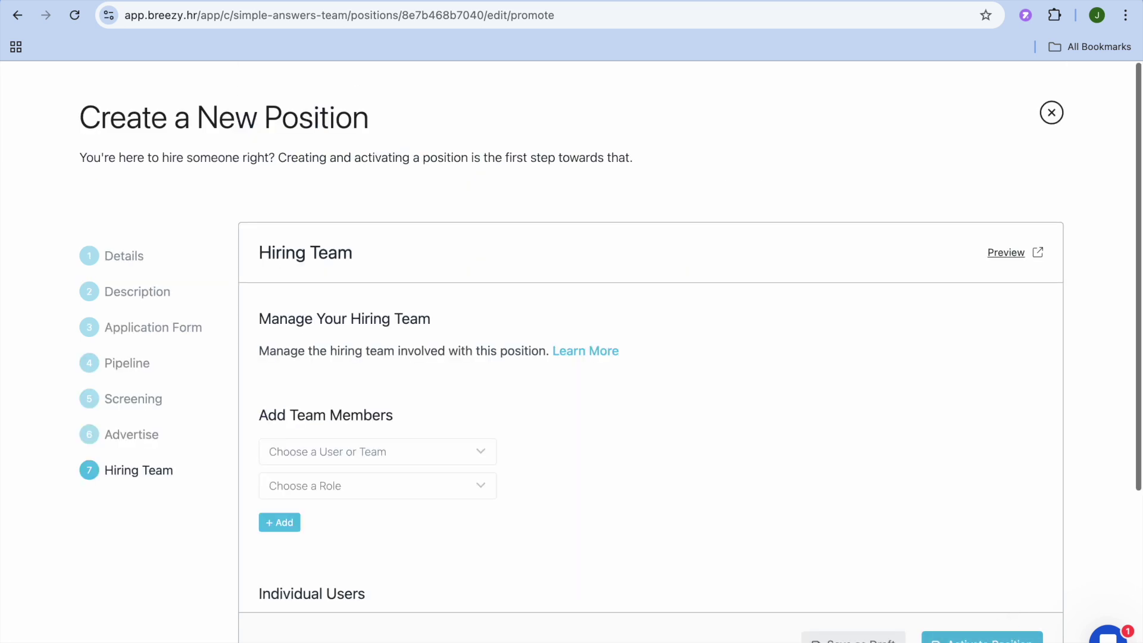
Activate the consultant position with an empty hiring team and confirm the activation
scroll(776, 523, "down", 3)
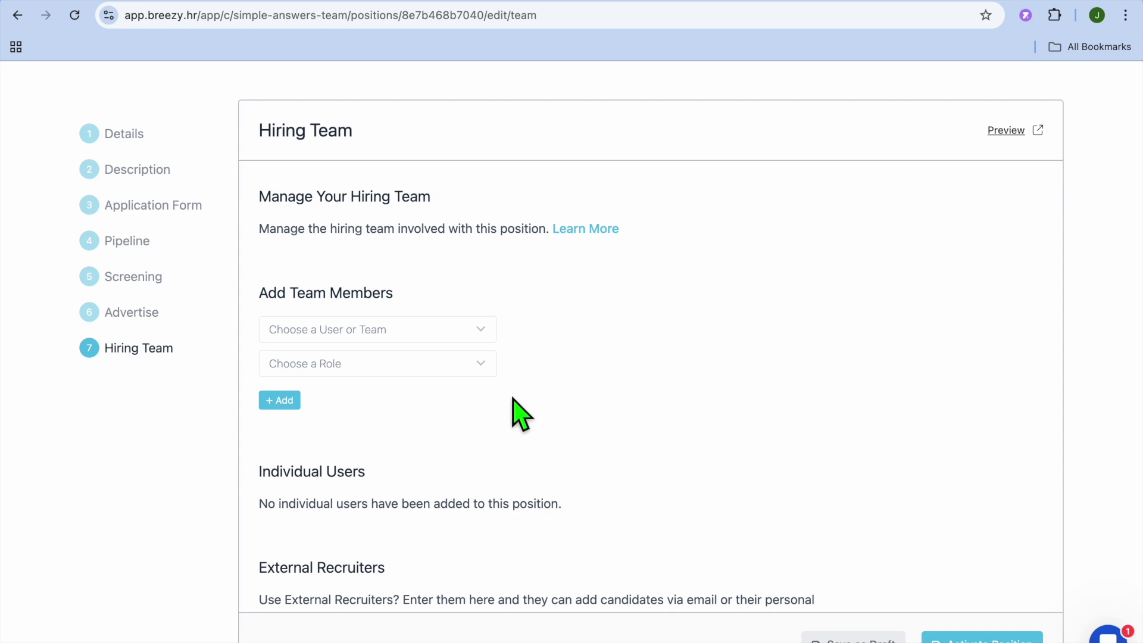
scroll(522, 415, "down", 3)
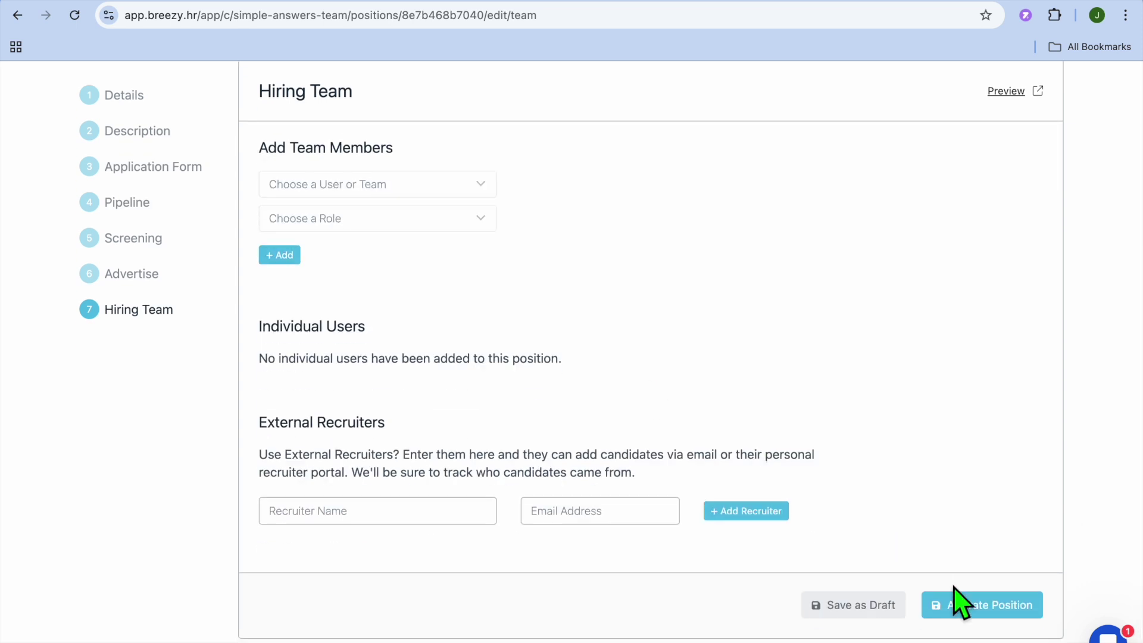
left_click(983, 611)
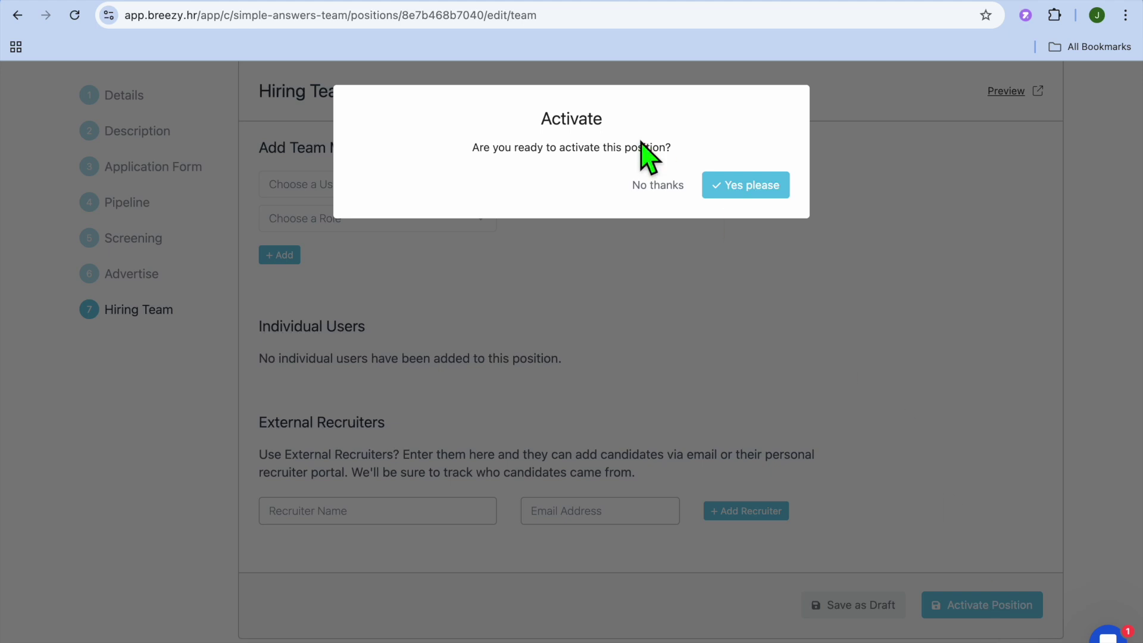
left_click(738, 189)
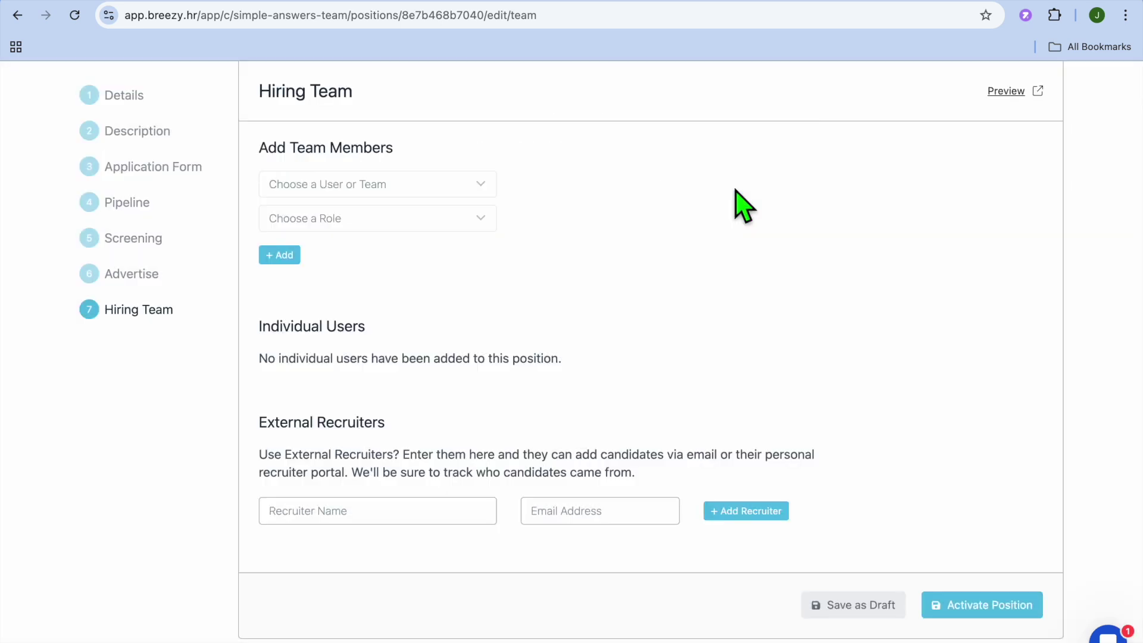
scroll(333, 337, "down", 2)
scroll(333, 337, "down", 1)
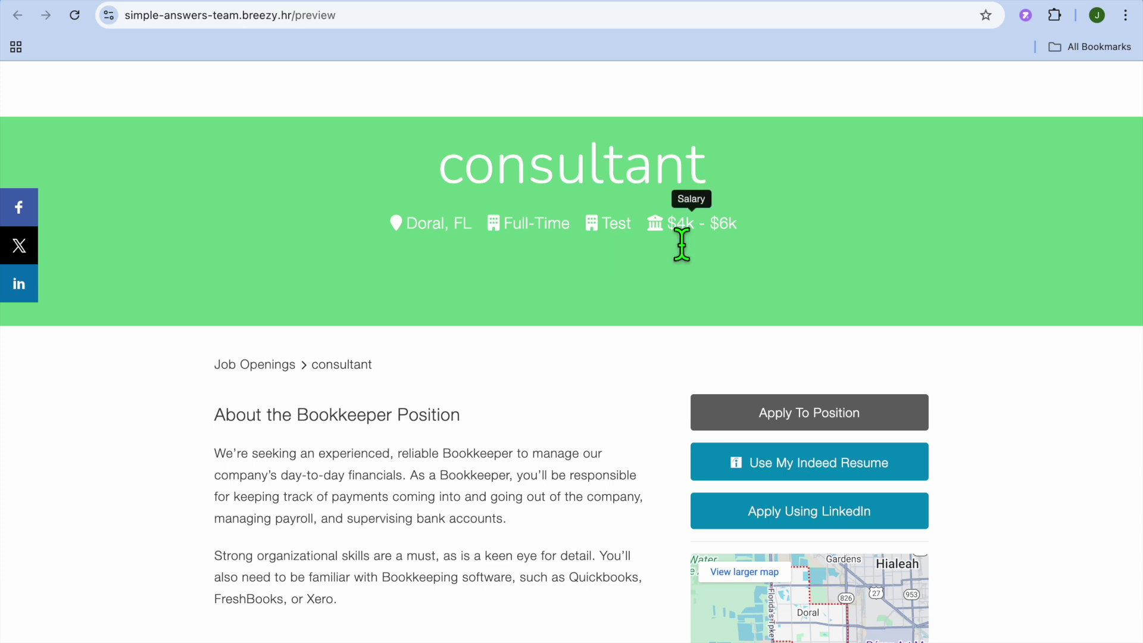
scroll(399, 375, "down", 4)
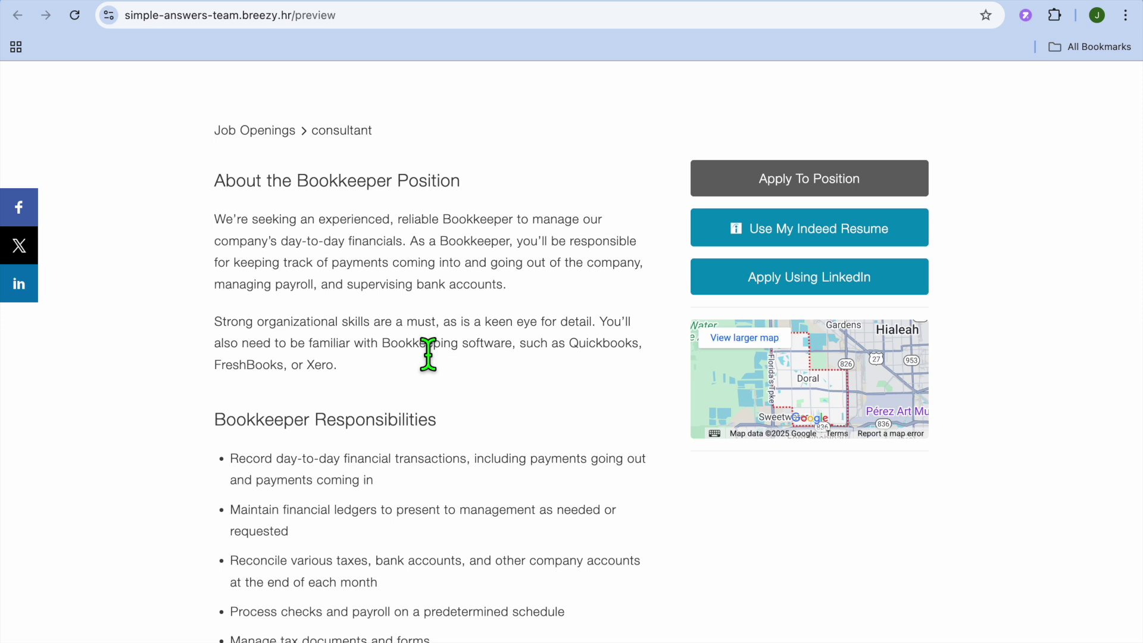
scroll(429, 354, "down", 4)
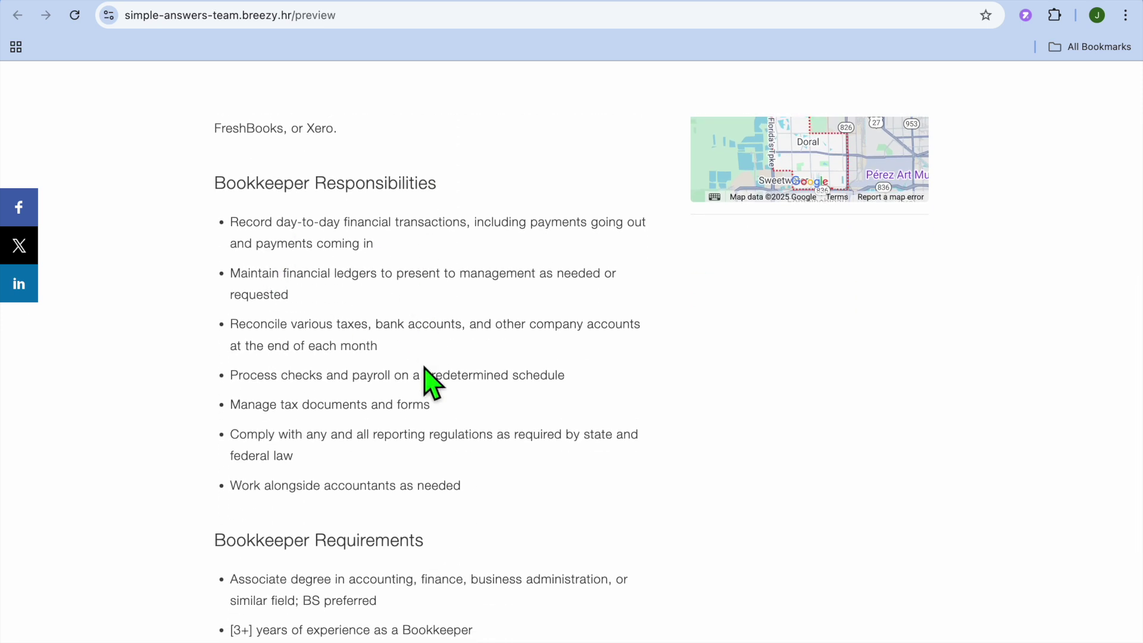
scroll(425, 375, "down", 3)
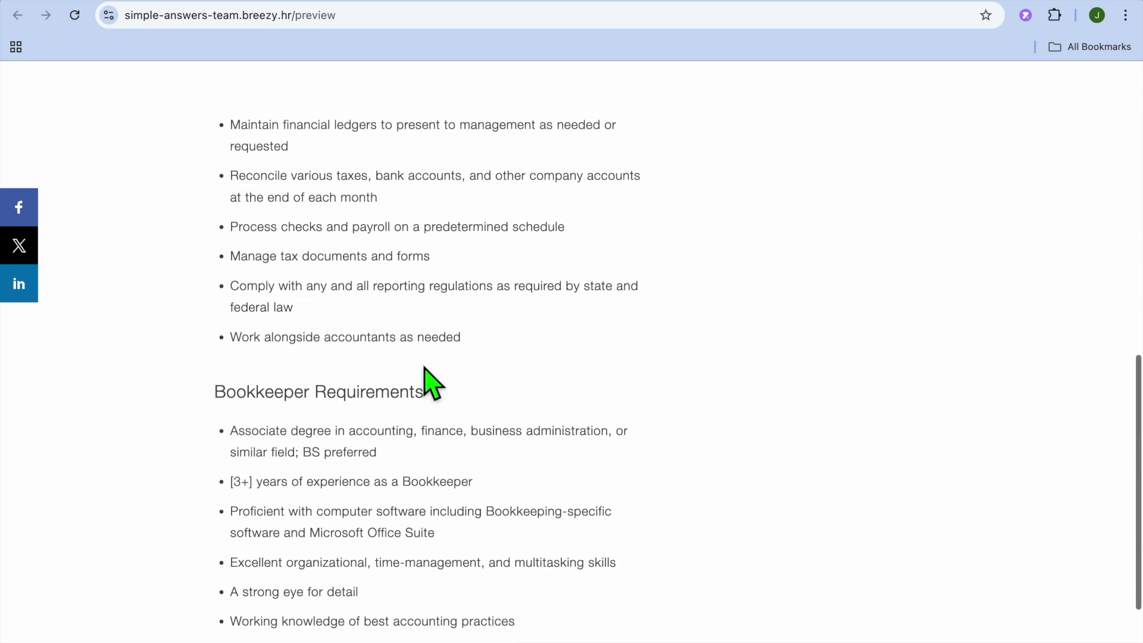
scroll(427, 377, "down", 3)
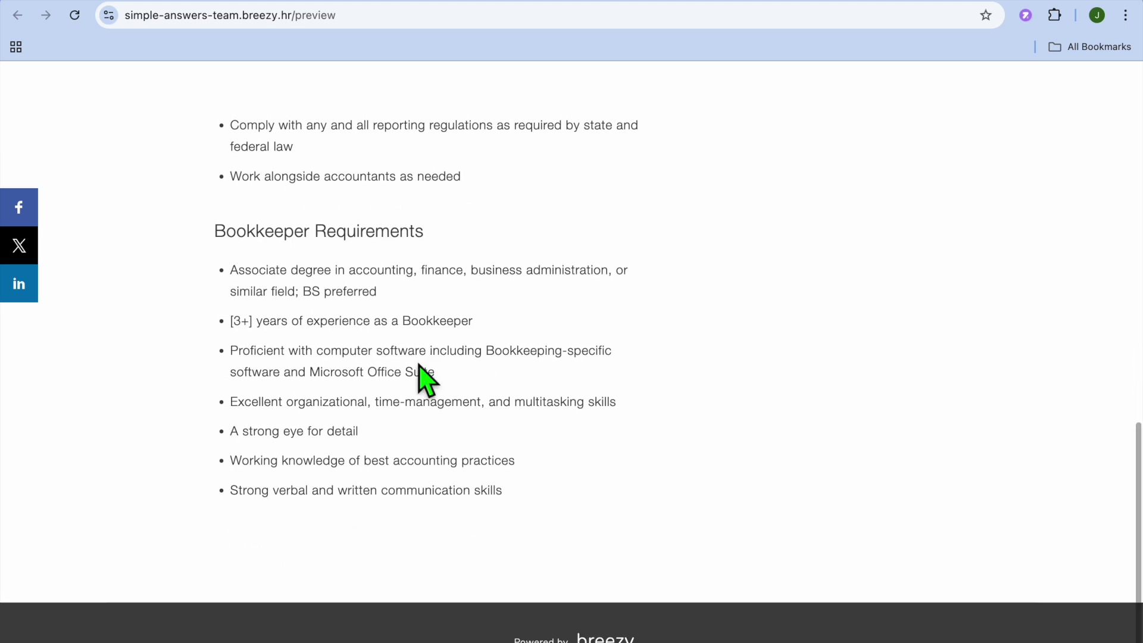
scroll(427, 381, "up", 10)
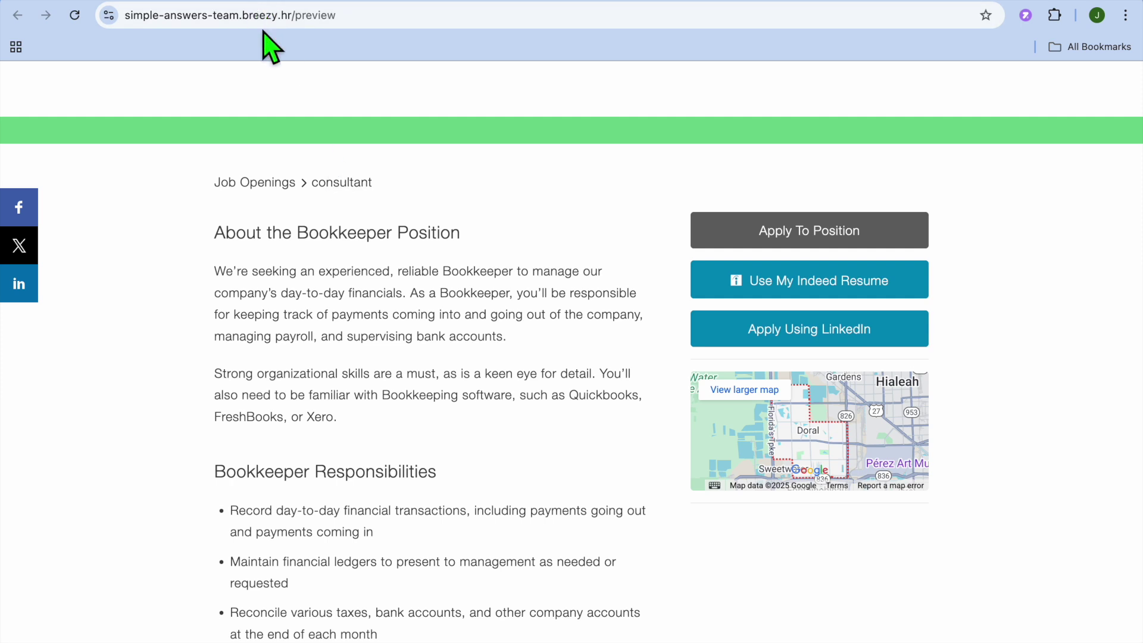
key("super+w")
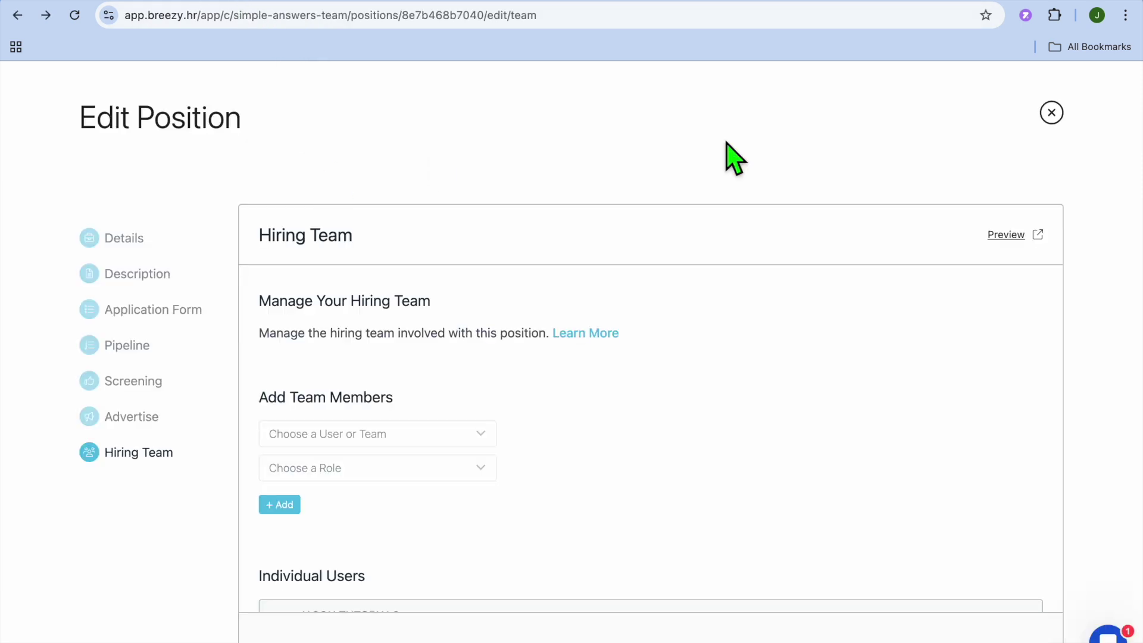
Close the position editor and activation notice, then go to the Applicants page
left_click(1051, 114)
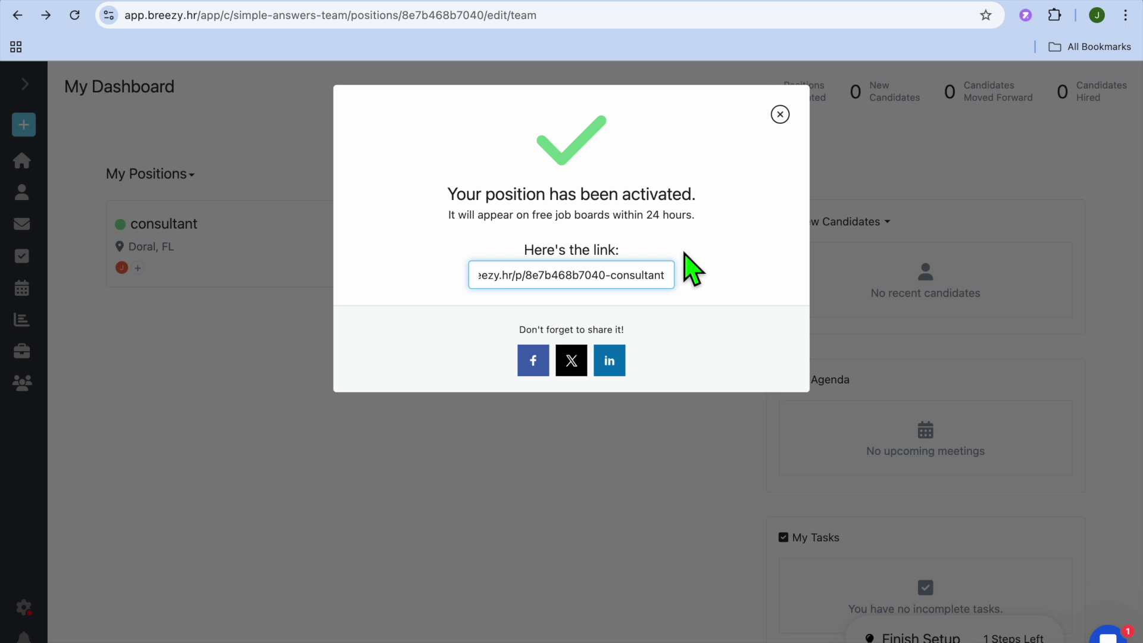
left_click_drag(670, 277, 536, 277)
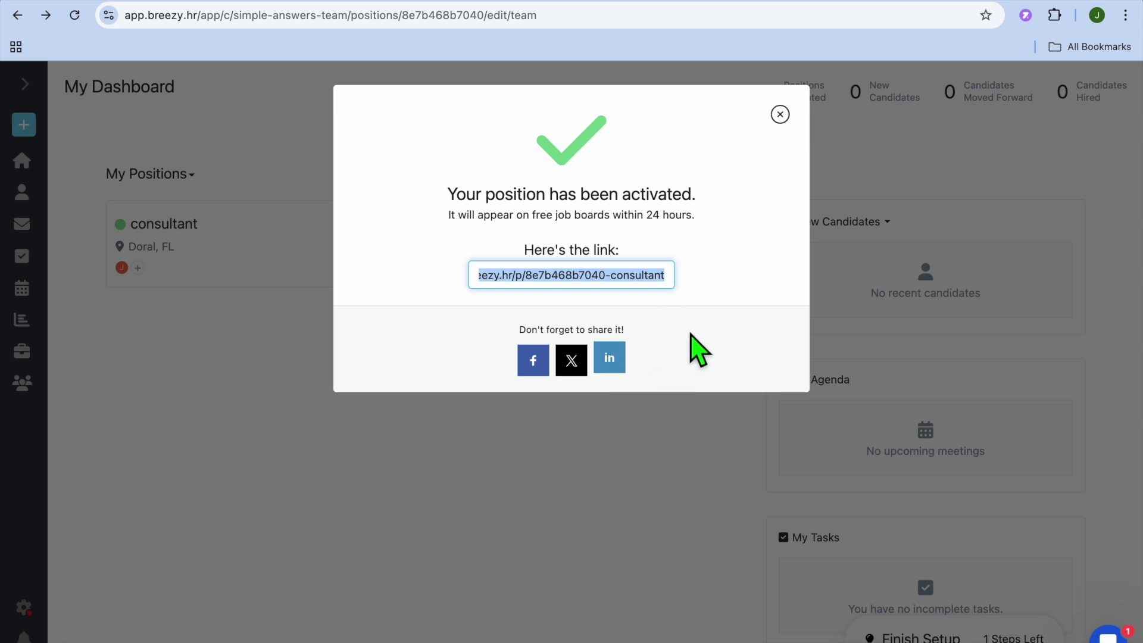
left_click(779, 114)
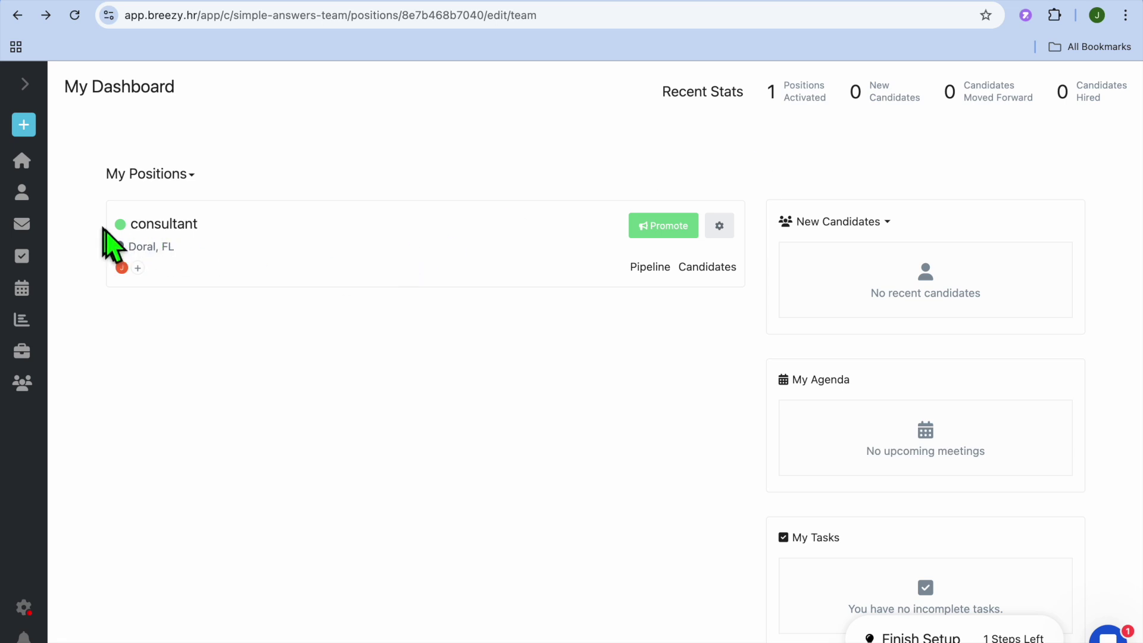
left_click(25, 195)
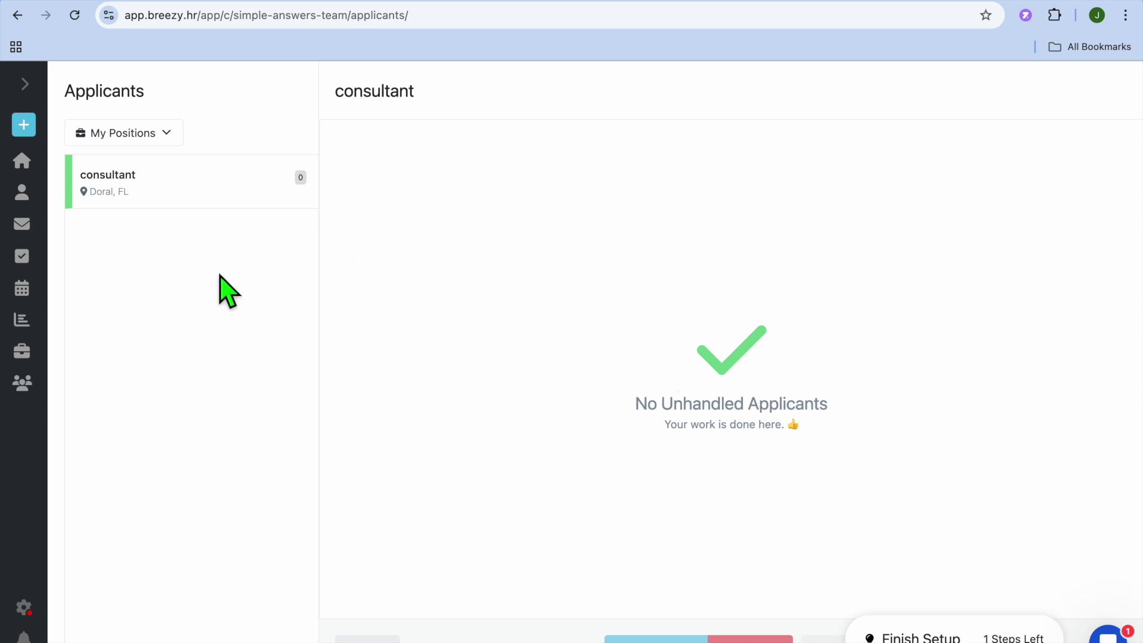
Check the empty Inbox, then view the Tasks page with no incomplete tasks
left_click(23, 226)
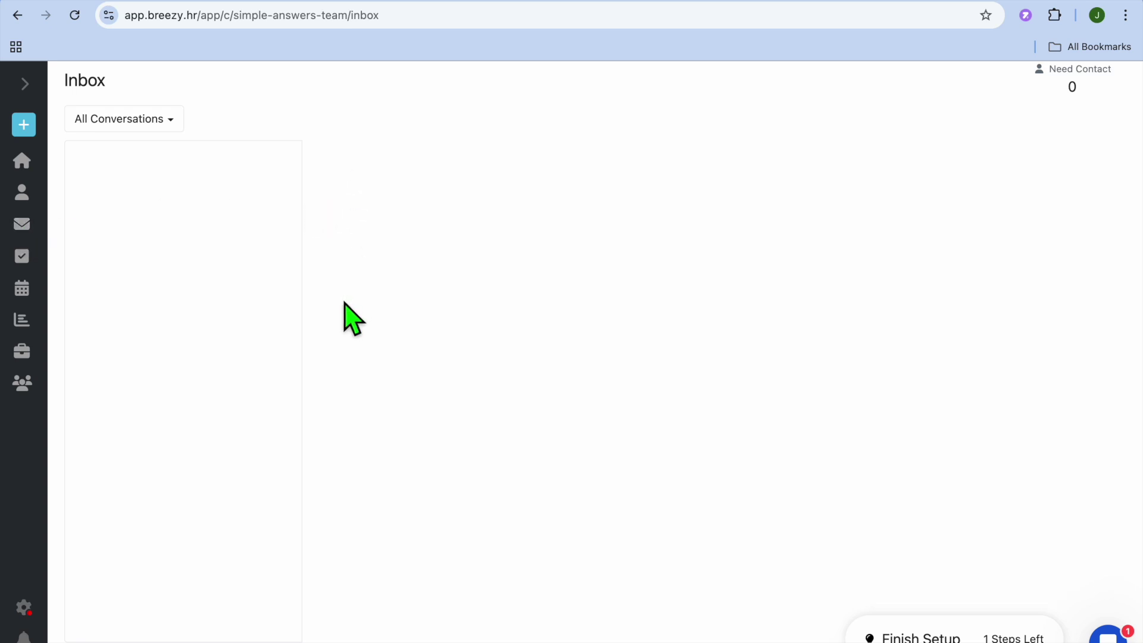
left_click(23, 257)
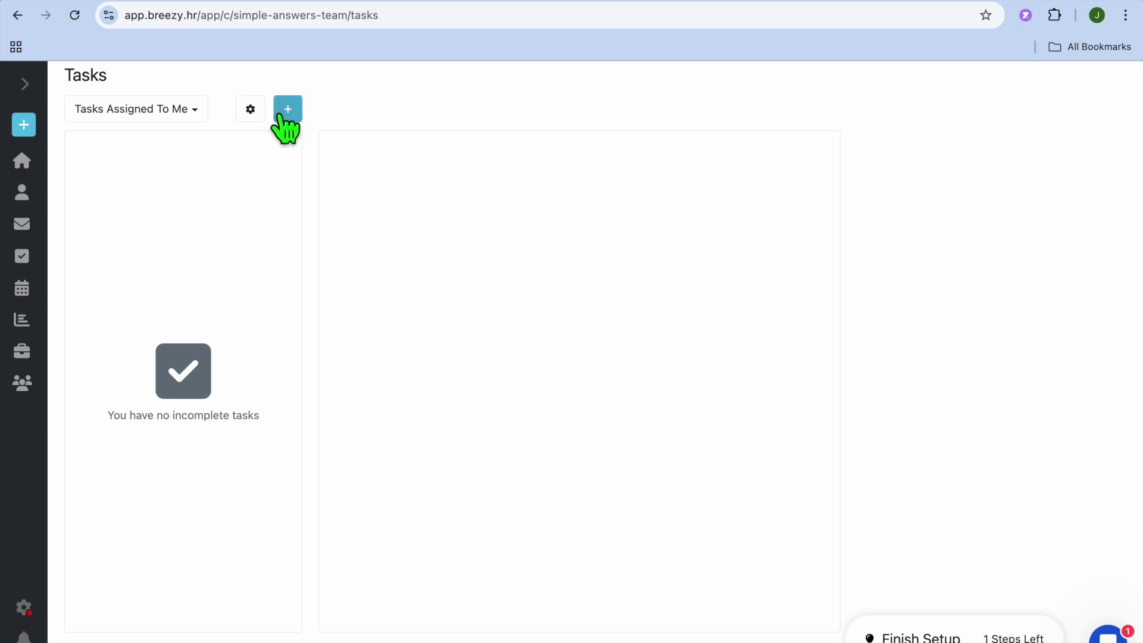
left_click(198, 111)
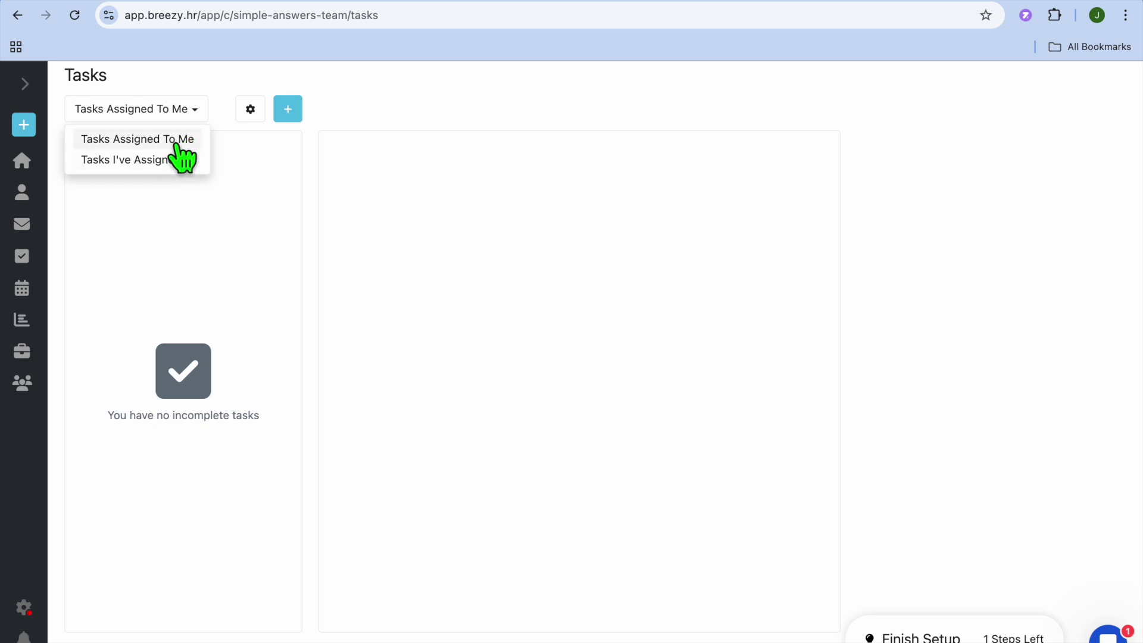
left_click(284, 112)
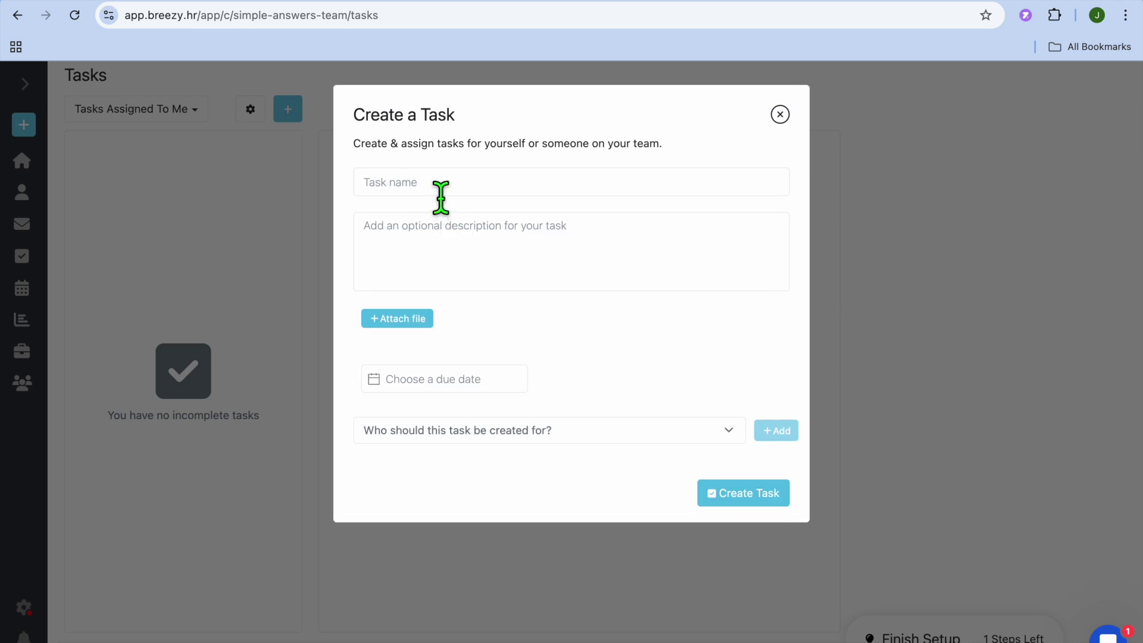
left_click(440, 185)
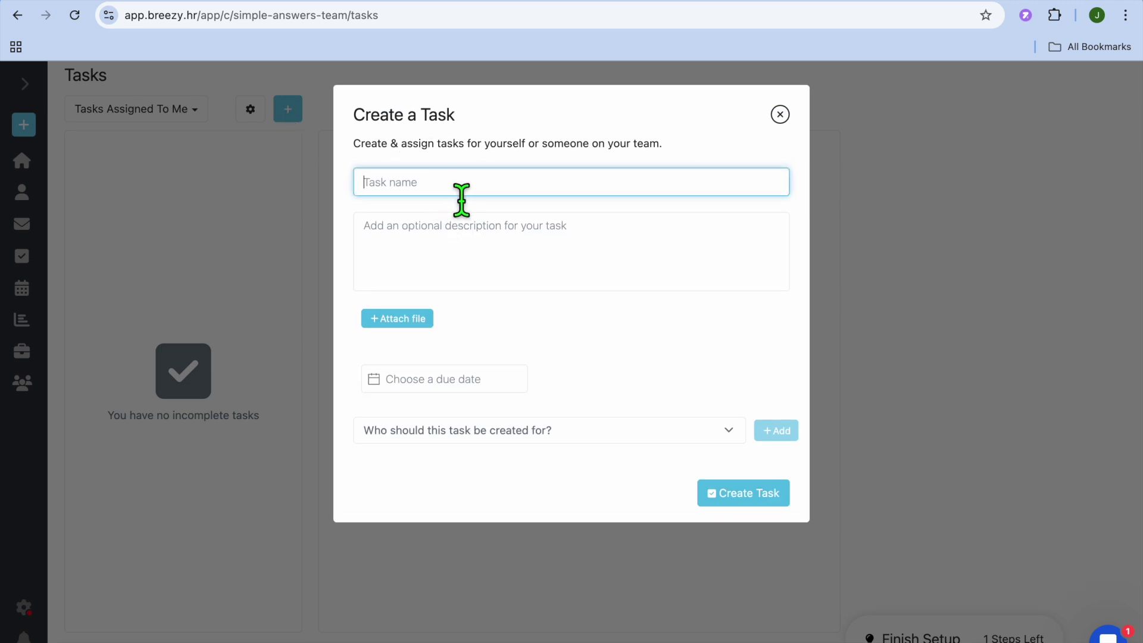
left_click(434, 263)
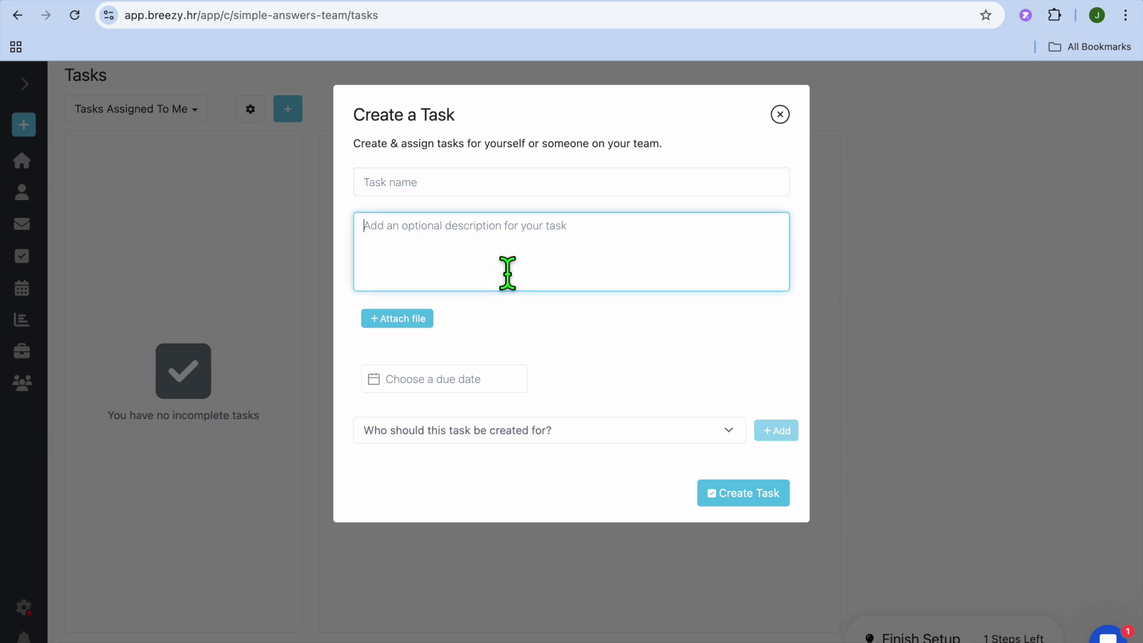
left_click(424, 384)
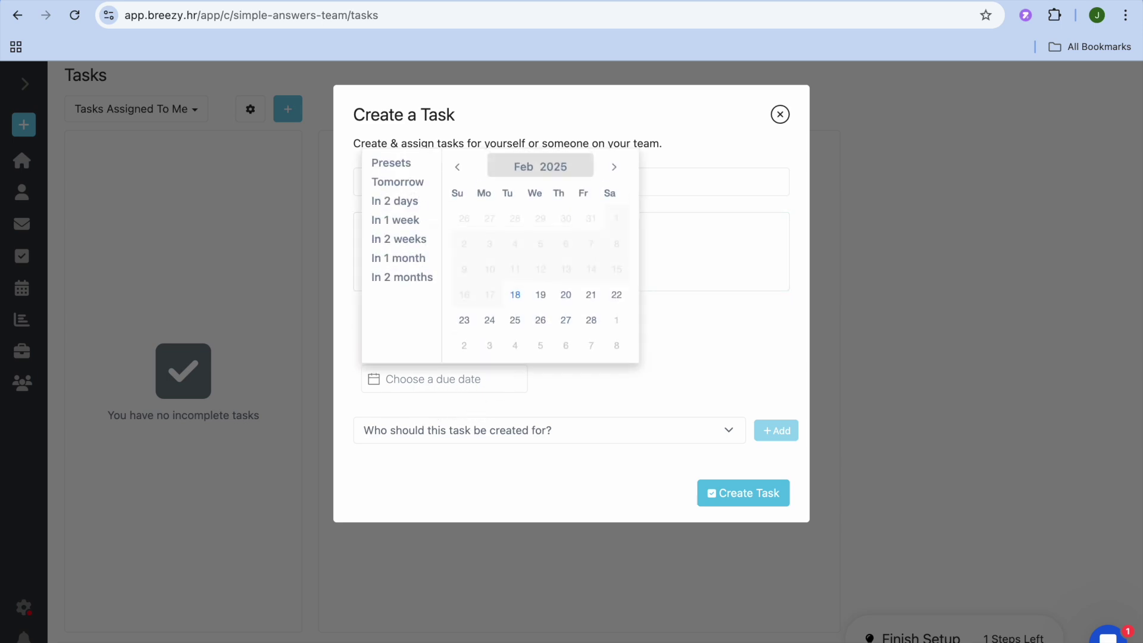
left_click(515, 321)
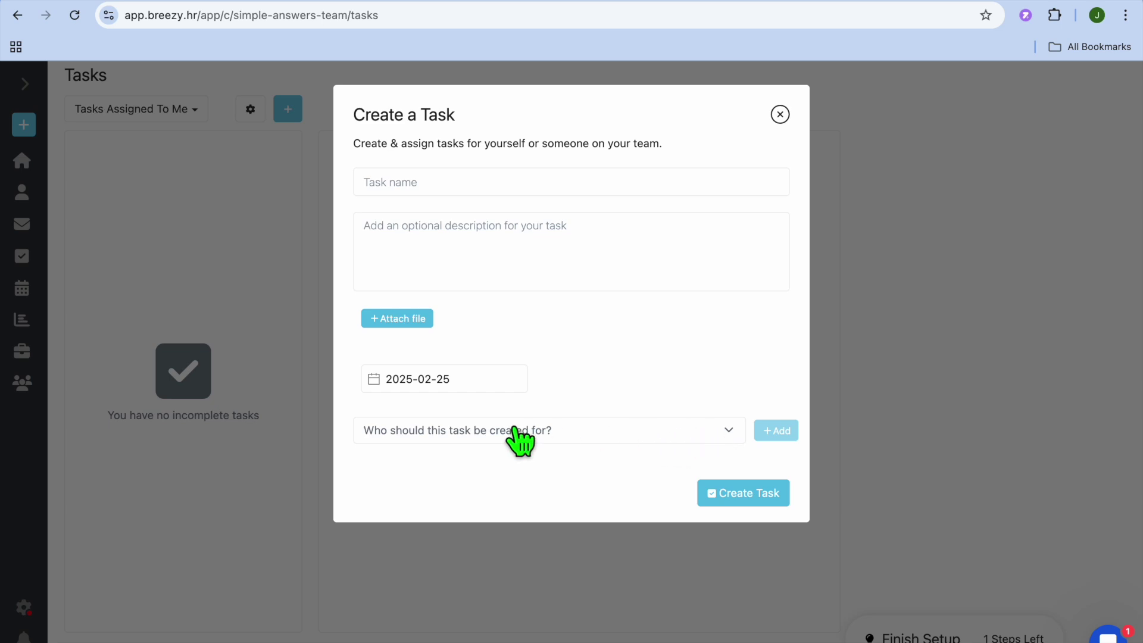
left_click(701, 442)
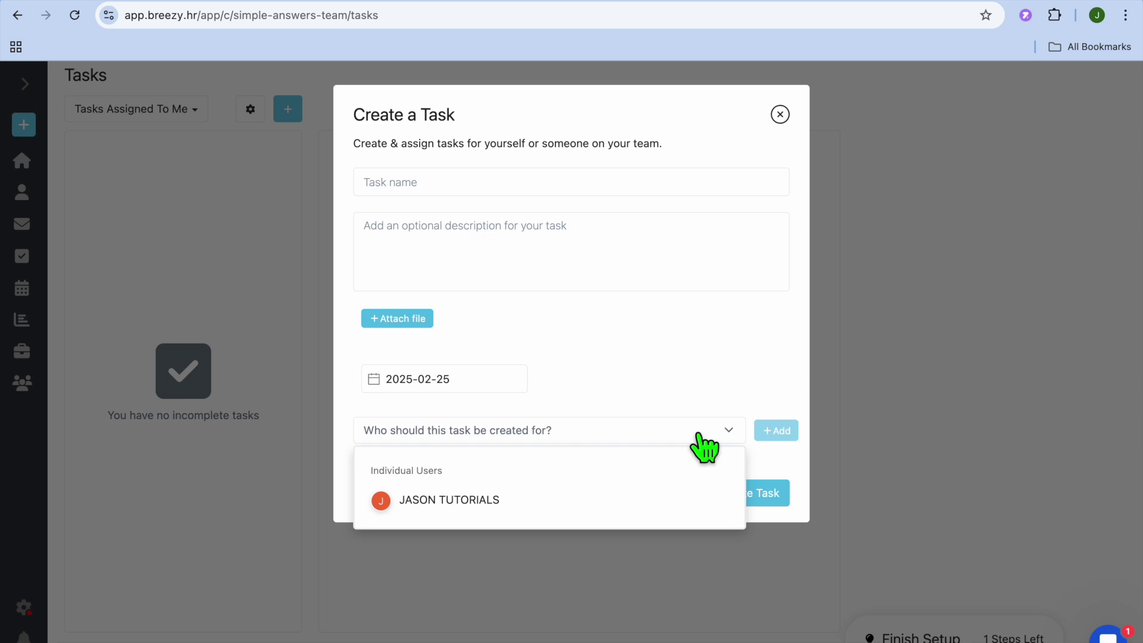
left_click(636, 409)
left_click(780, 114)
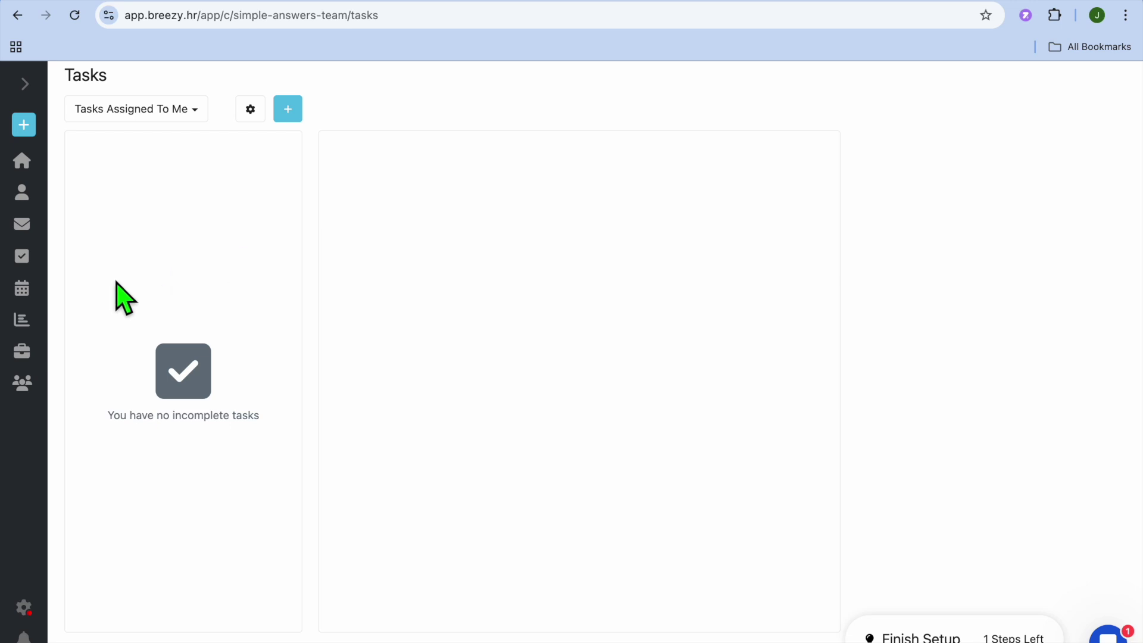
View the February 2025 calendar, the Analytics Overview, then the Sourced Candidates report
left_click(23, 292)
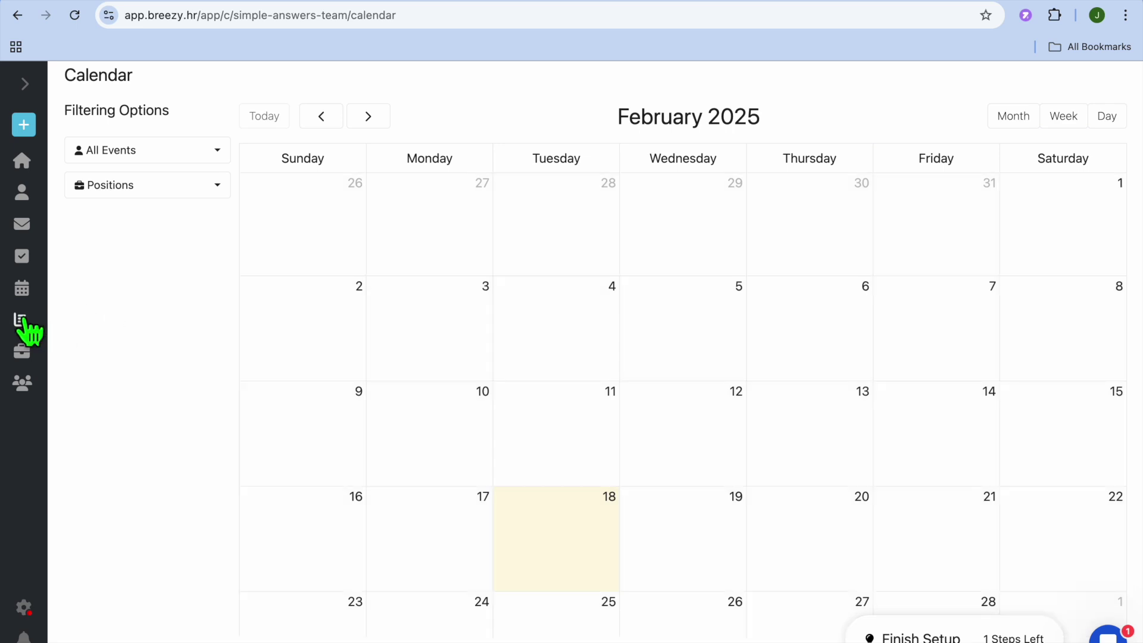
left_click(22, 319)
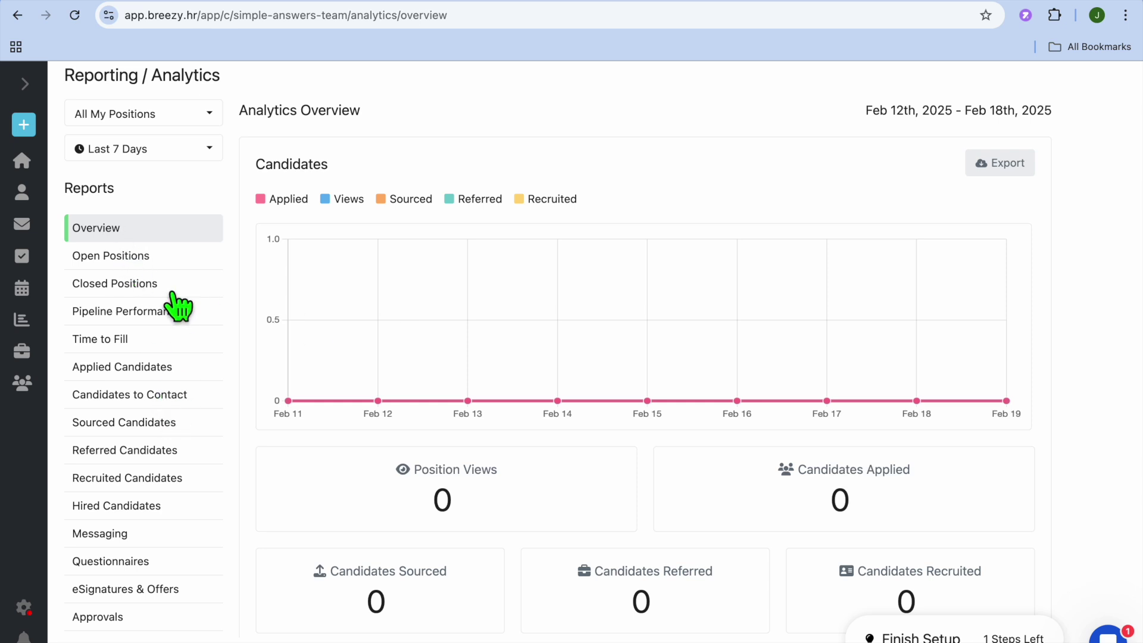
left_click(156, 425)
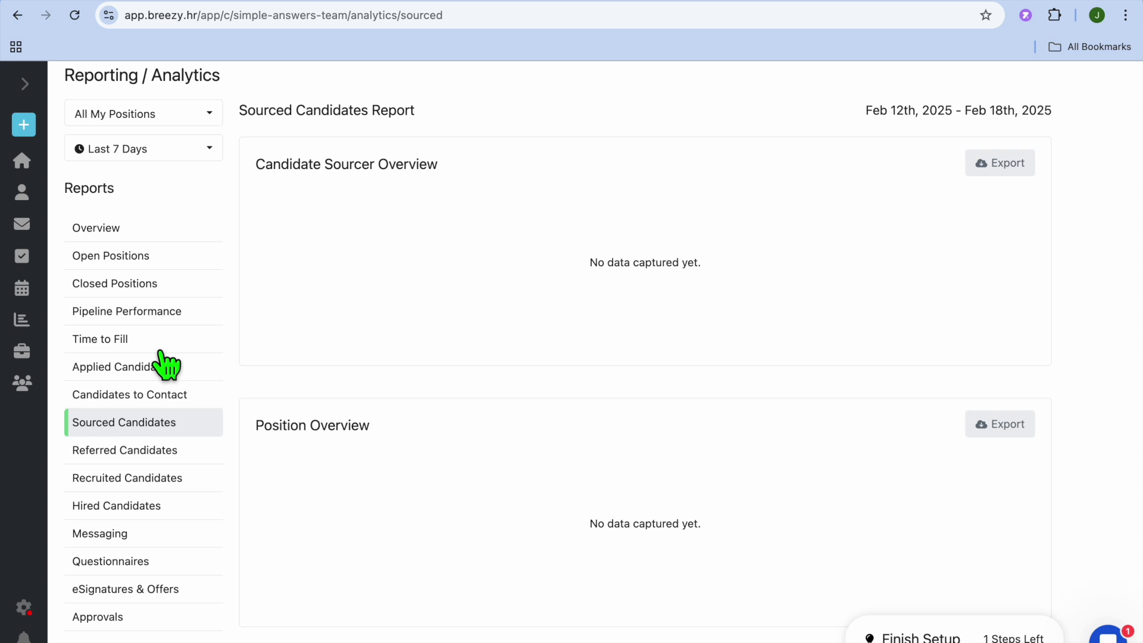